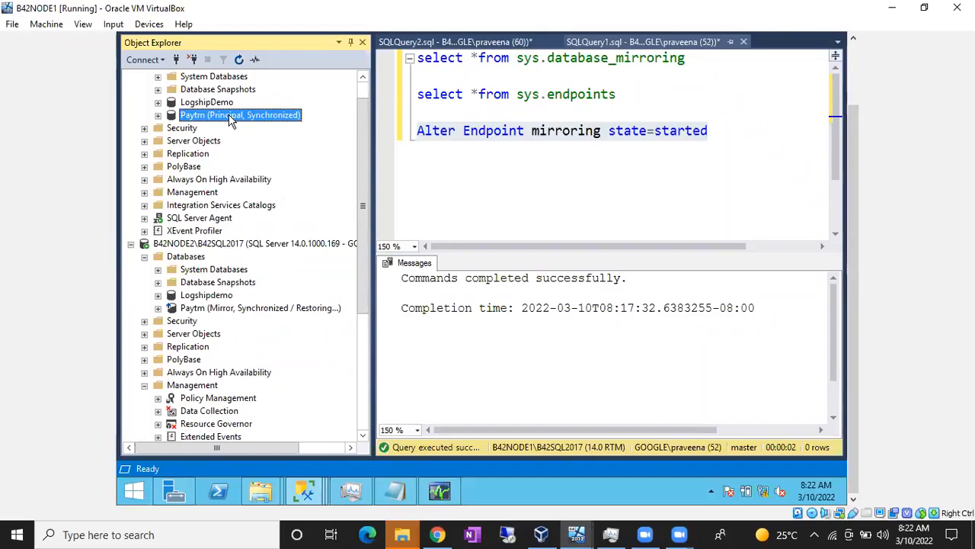
- Pause mirroring of the Paytm principal database on B42NODE1 through its mirroring properties, confirm, and close the properties
left_click(255, 308)
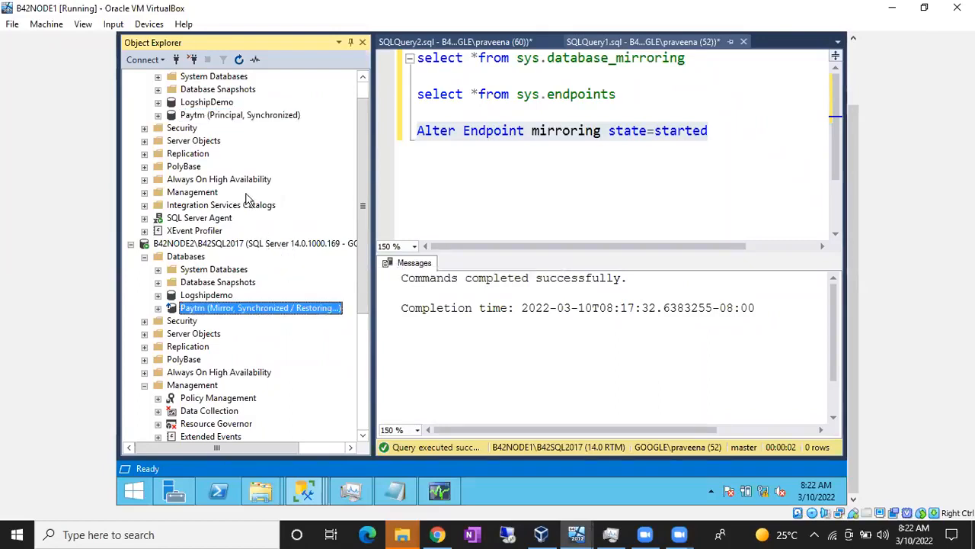
right_click(231, 116)
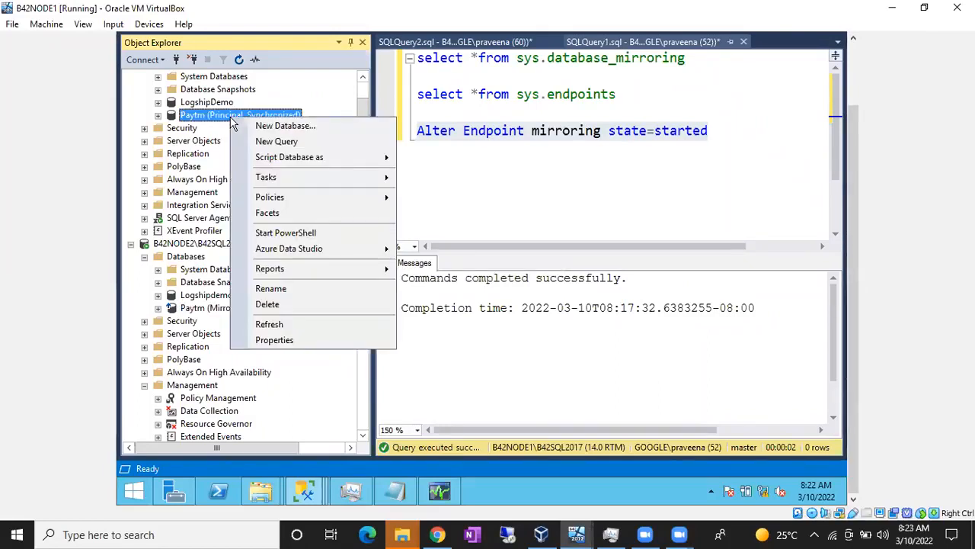
left_click(287, 340)
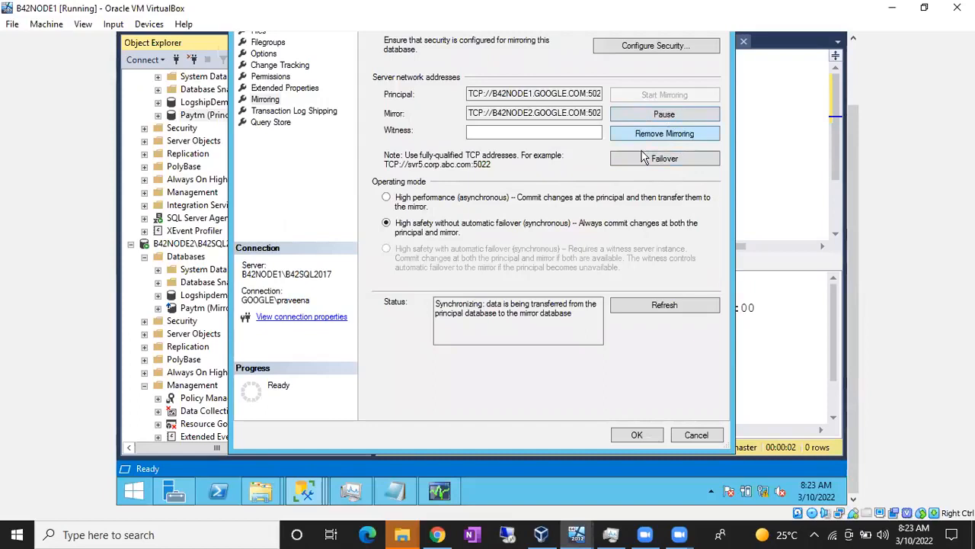
left_click(655, 116)
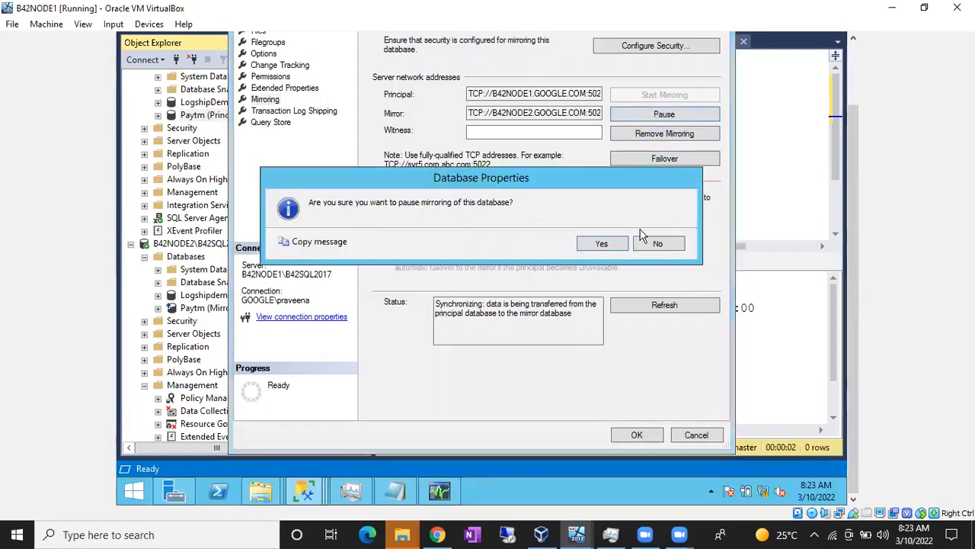
left_click(602, 244)
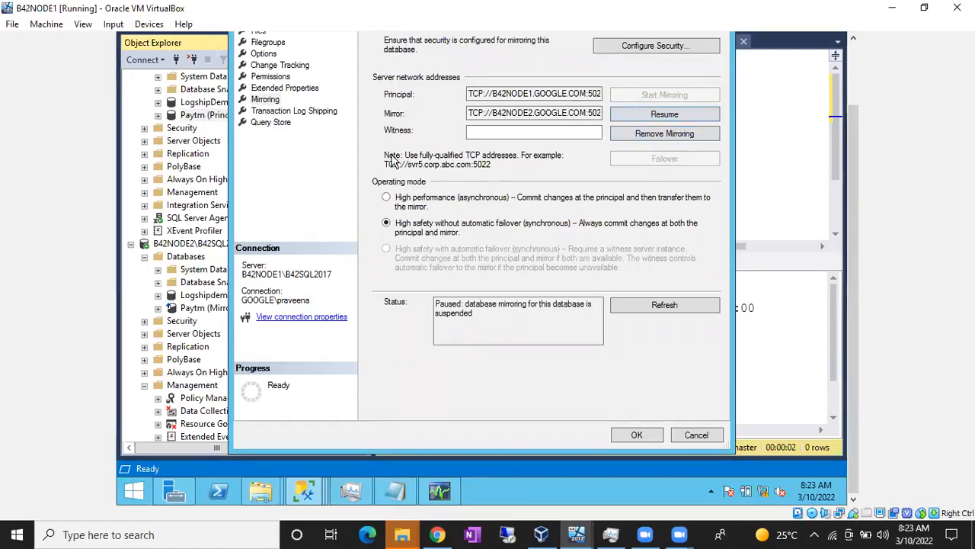
key("Escape")
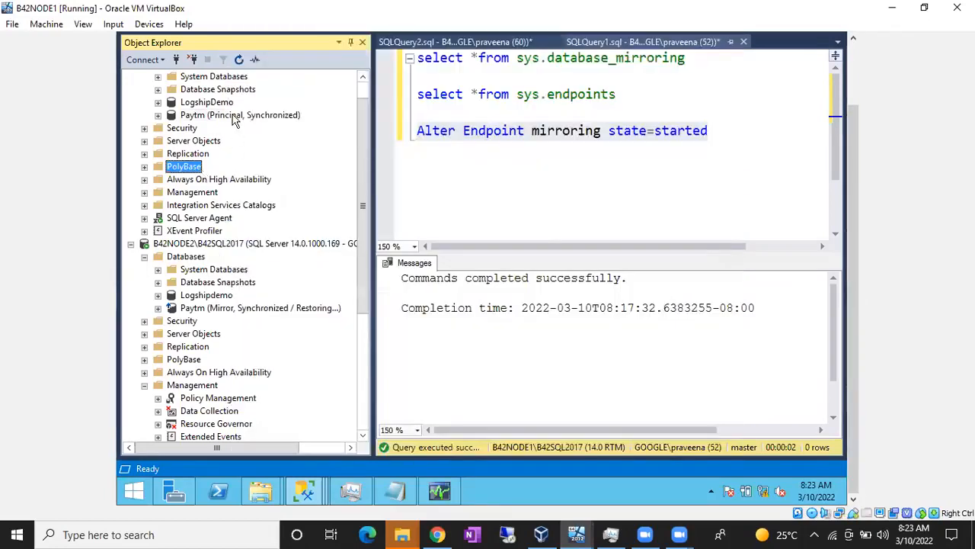
- Refresh the Paytm database on both B42NODE1 and B42NODE2 to check its mirroring state
left_click(238, 115)
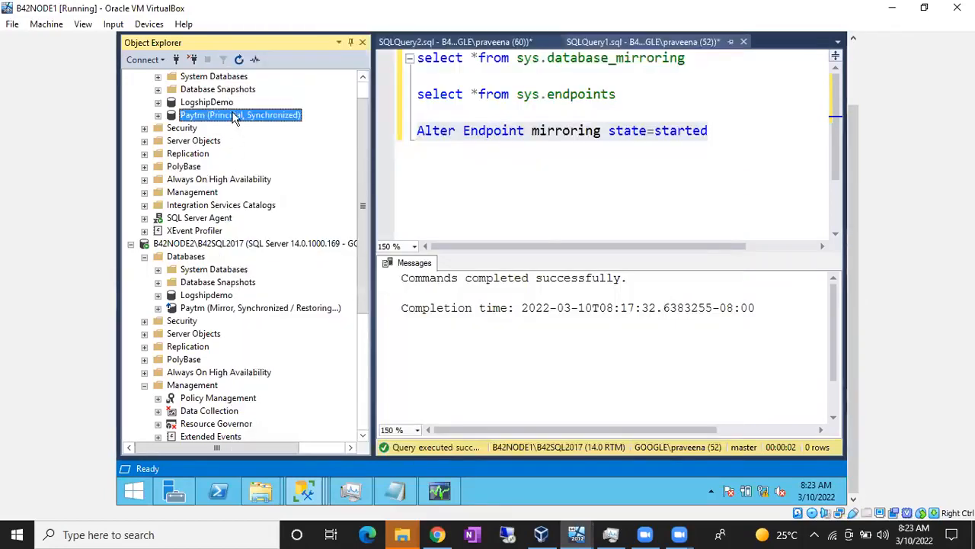
left_click(237, 63)
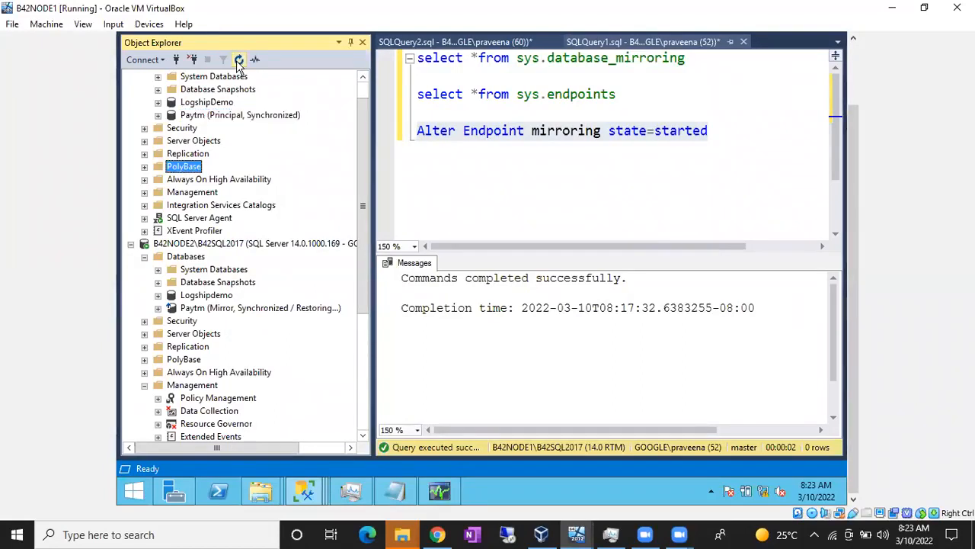
left_click(235, 119)
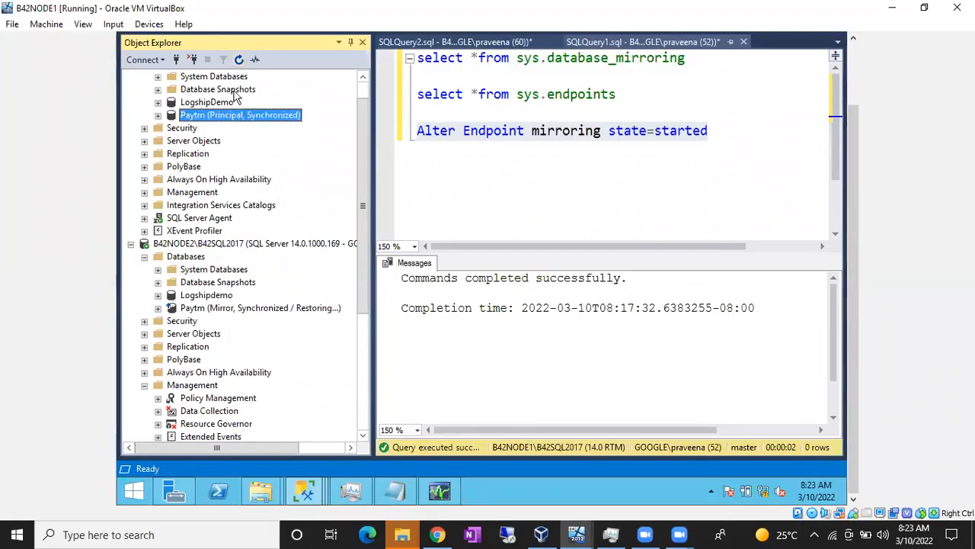
left_click(239, 61)
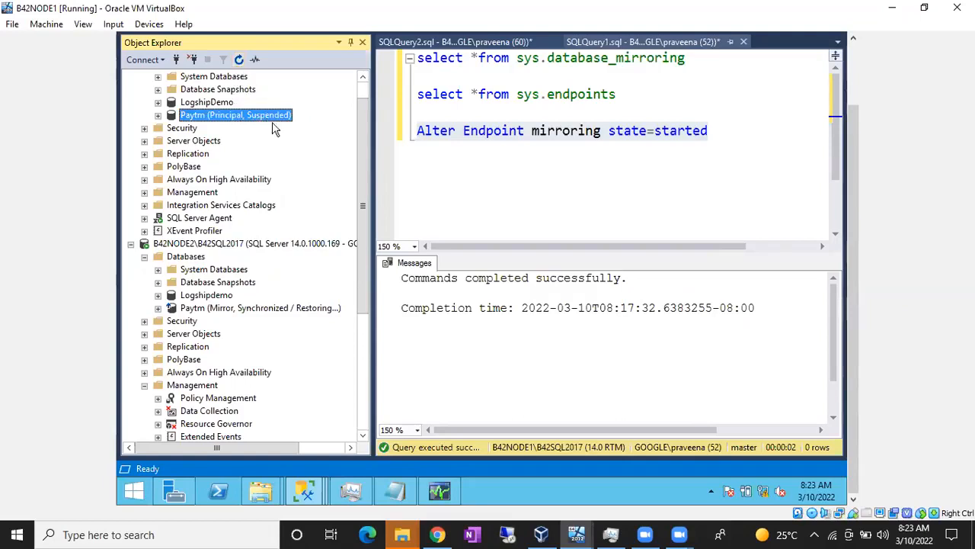
left_click(271, 309)
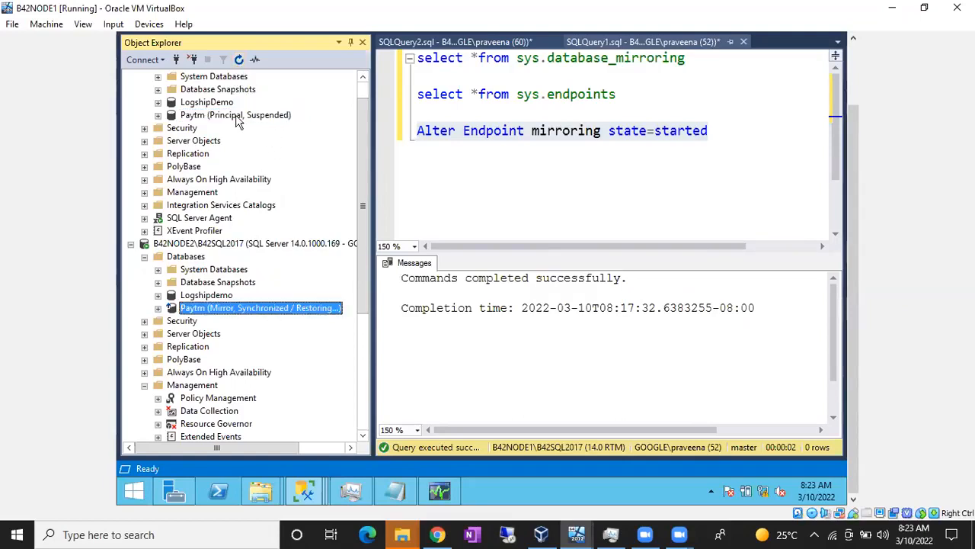
left_click(238, 61)
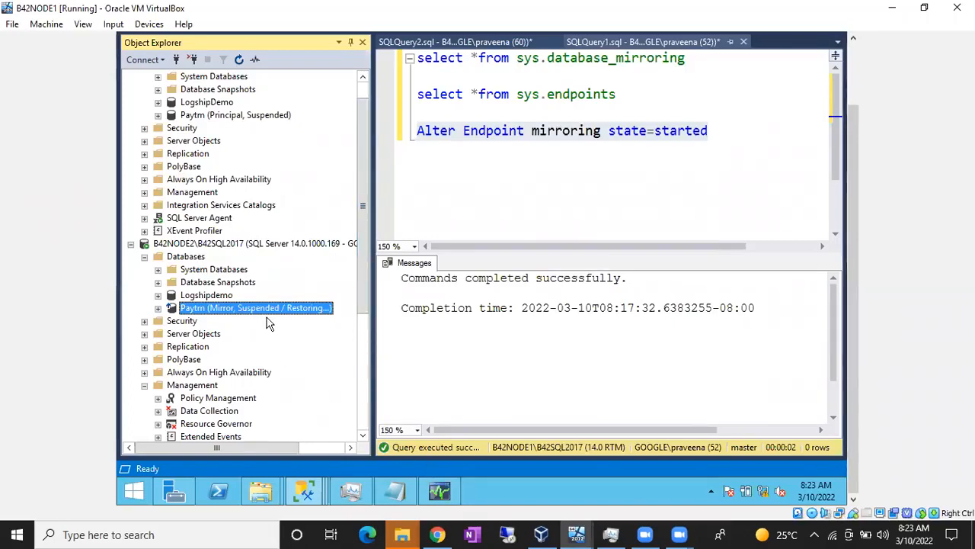
- Resume mirroring of the Paytm principal database through its mirroring properties and accept the dialog
right_click(207, 116)
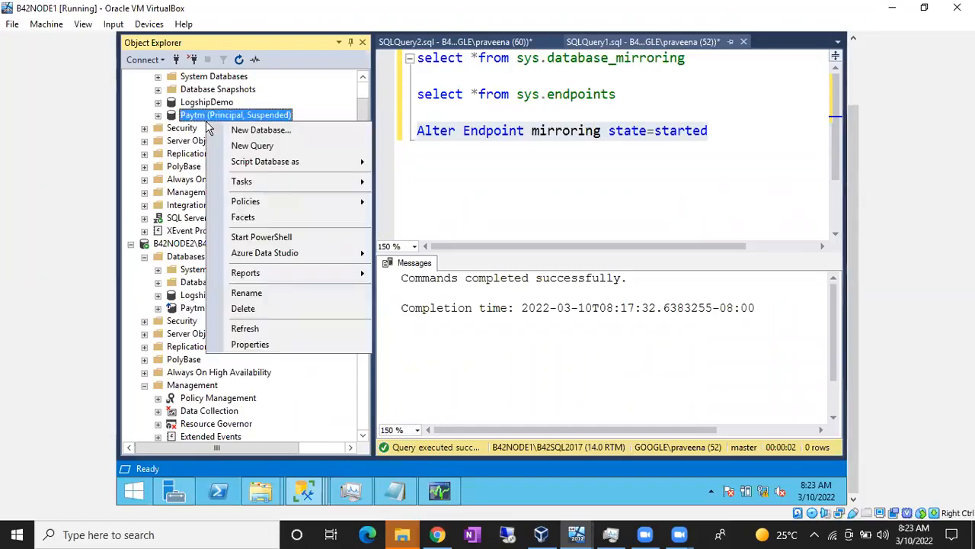
left_click(250, 345)
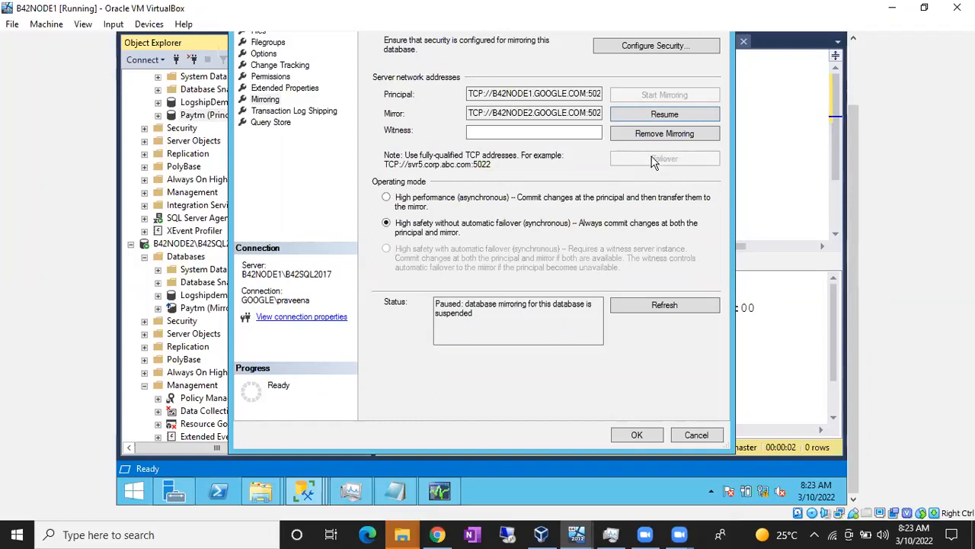
left_click(666, 115)
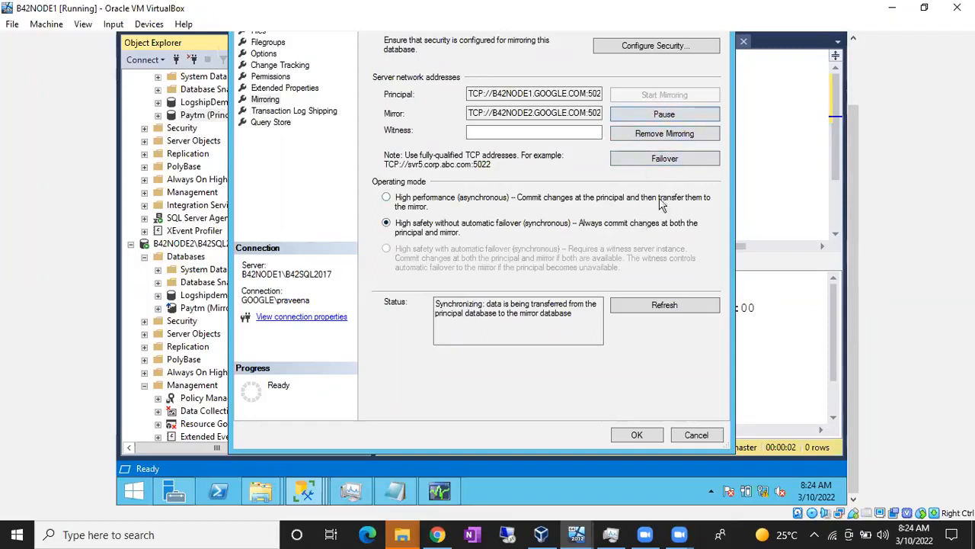
left_click(637, 437)
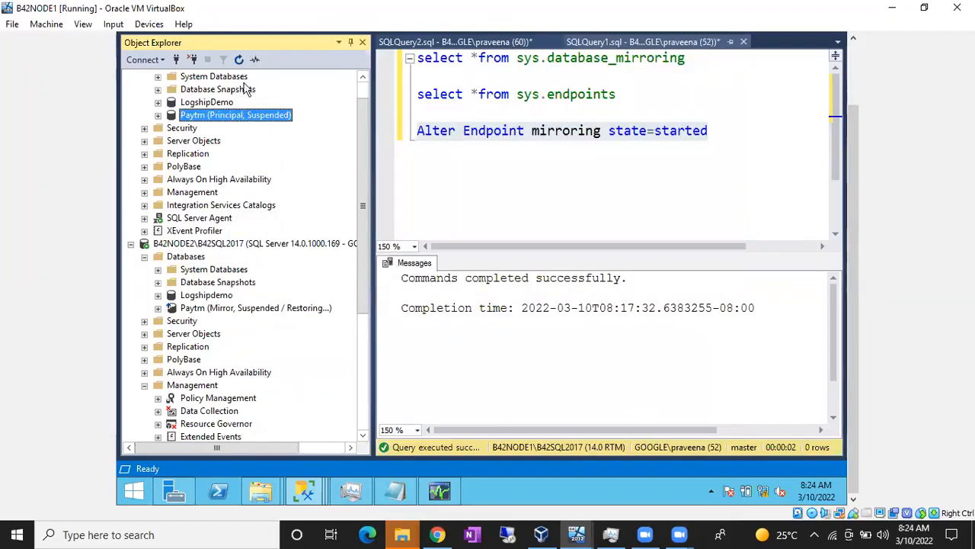
- Refresh the principal and mirror copies of Paytm to check their state after resuming
left_click(238, 58)
left_click(250, 308)
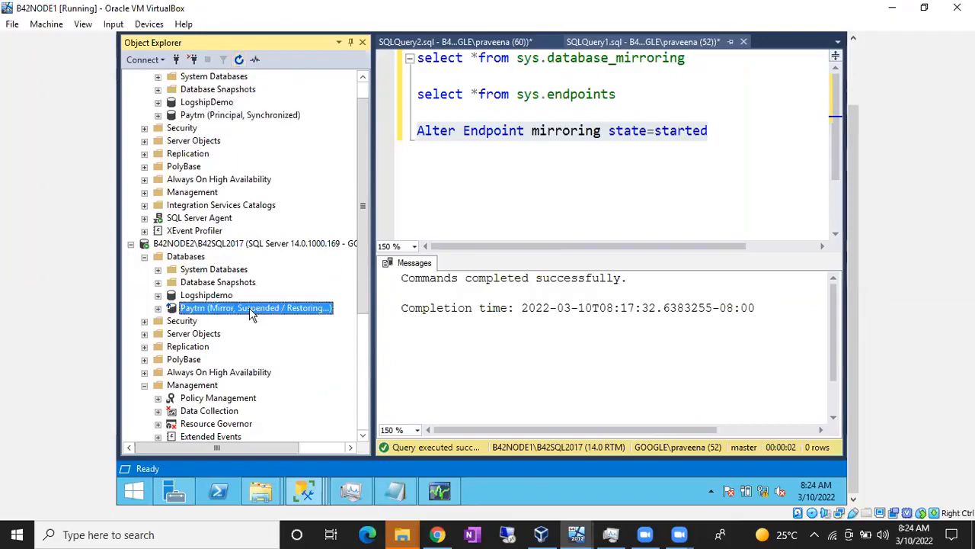
left_click(239, 59)
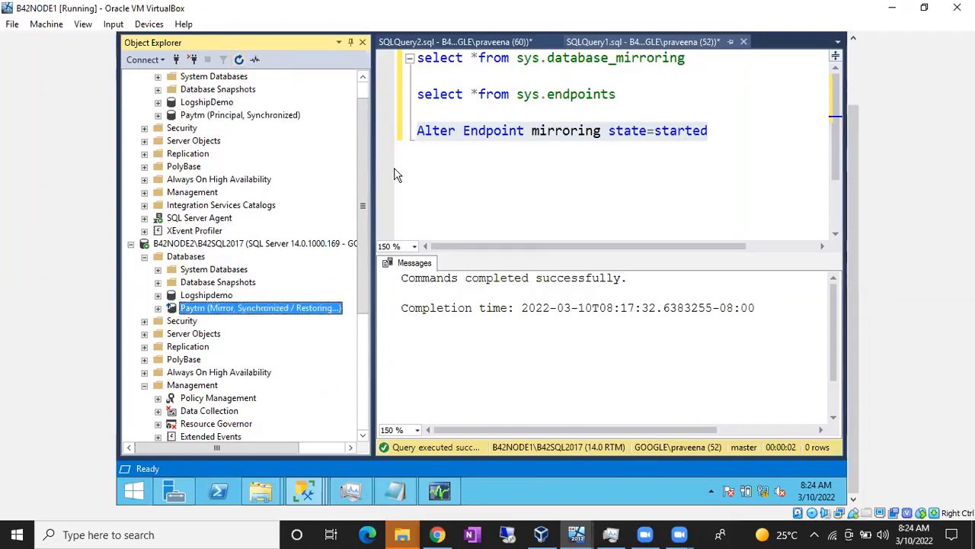
- Review the Paytm status in Database Mirroring Monitor, including server roles and mirroring state, then minimize the monitor
left_click(441, 491)
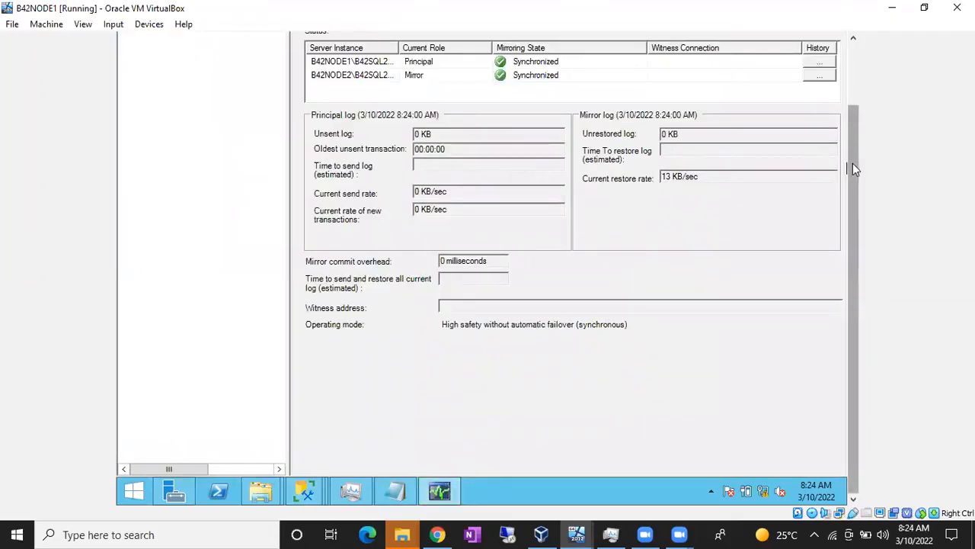
scroll(852, 163, "up", 2)
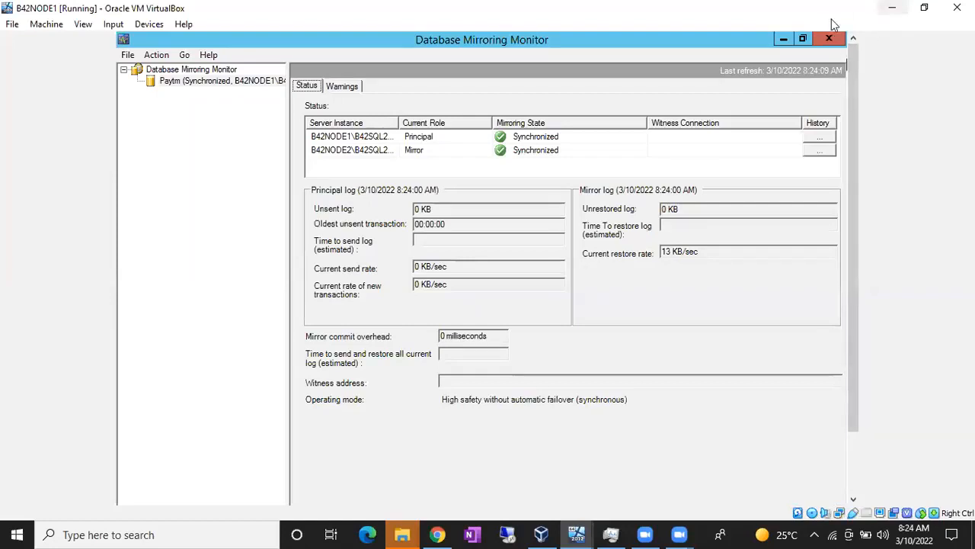
left_click(784, 40)
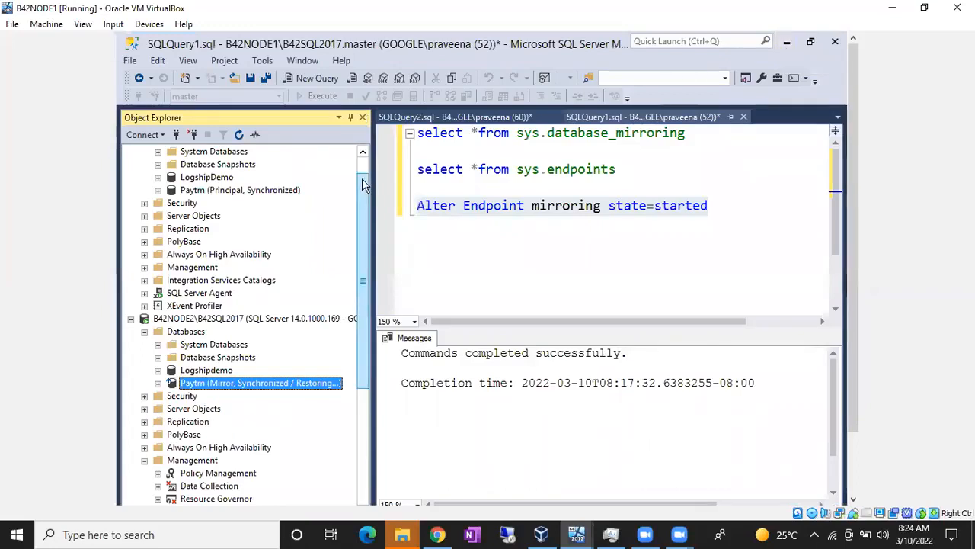
- Refresh the B42NODE2\B42SQL2017 and B42NODE1\B42SQL2017 server instances in the object tree
scroll(362, 192, "up", 1)
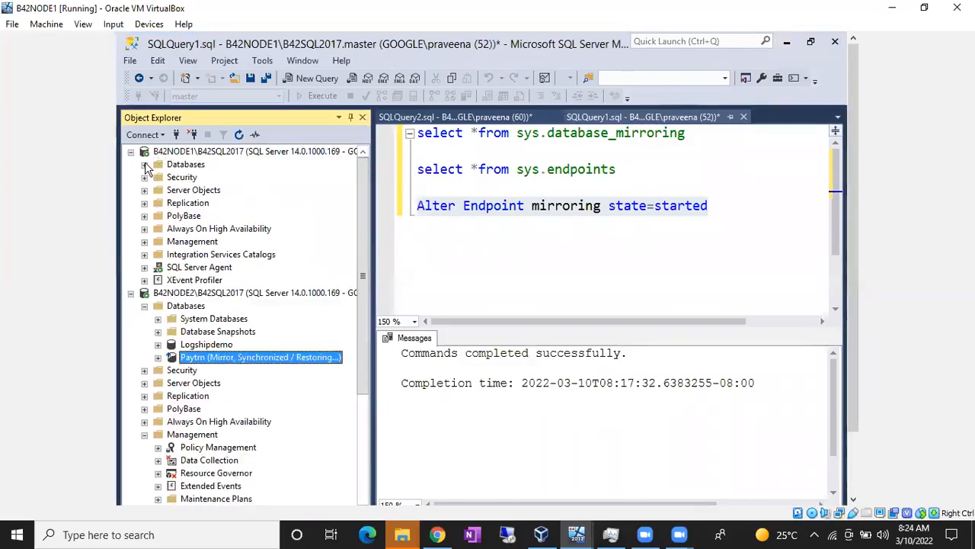
left_click(191, 294)
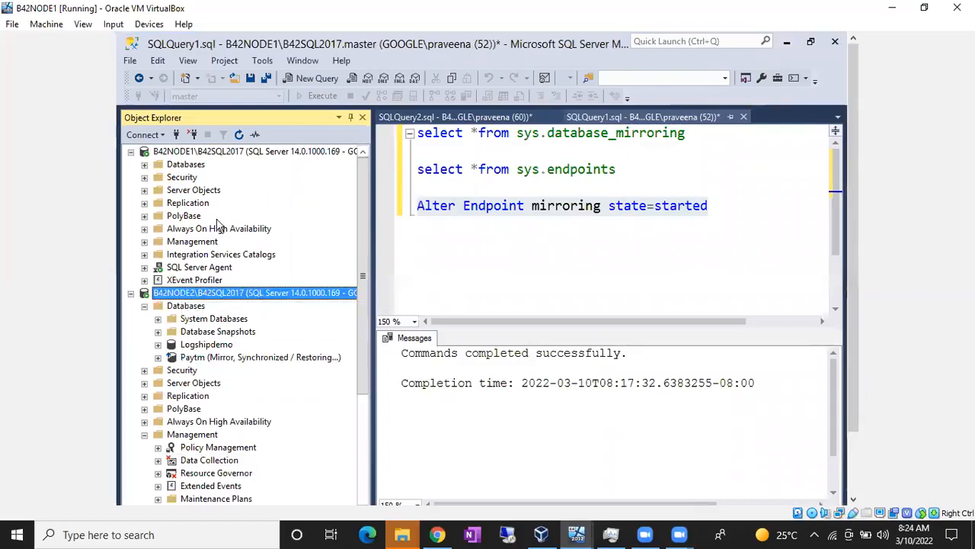
left_click(239, 135)
left_click(222, 152)
left_click(239, 135)
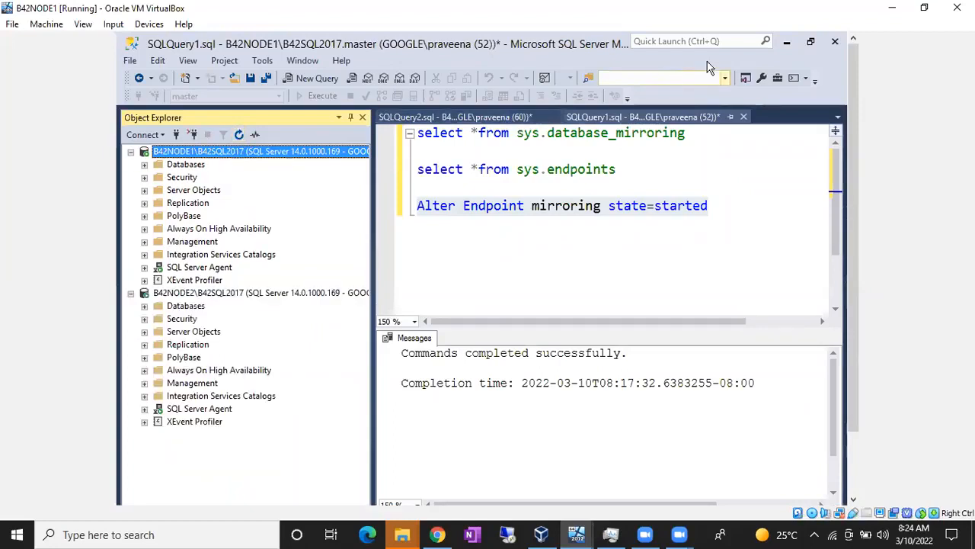
- Switch to the BATCH 42 diagram in diagrams.net and add an enlarged cube in the empty area below the Asynchronous note
left_click(787, 42)
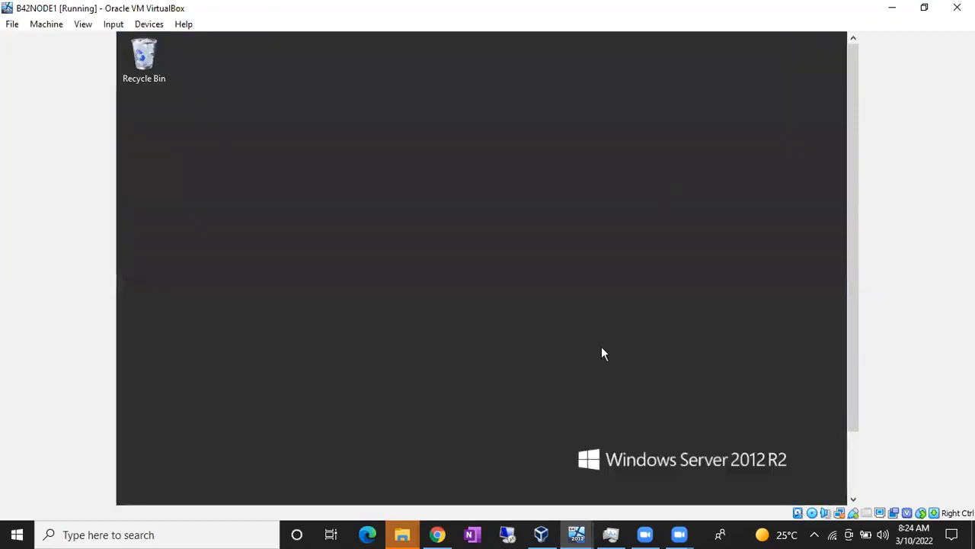
left_click(438, 534)
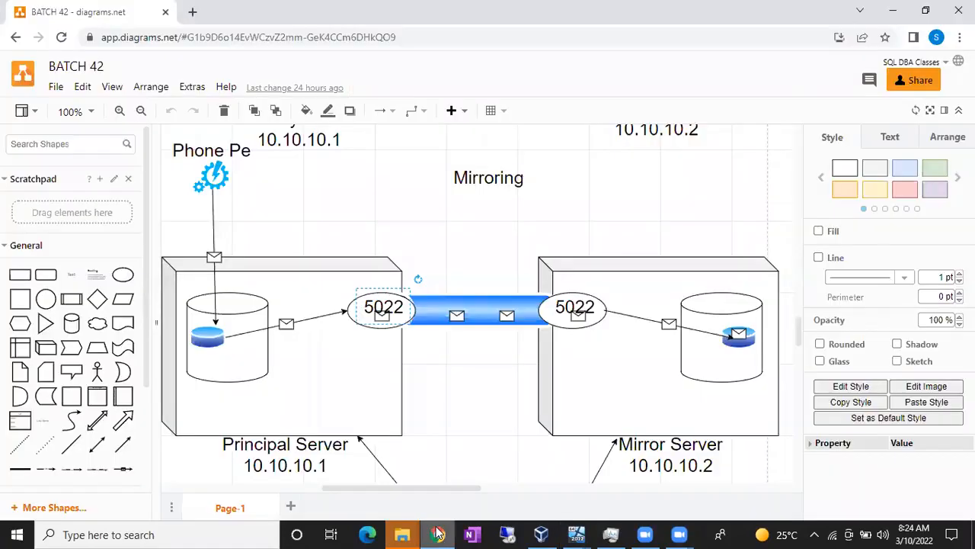
scroll(432, 413, "down", 10)
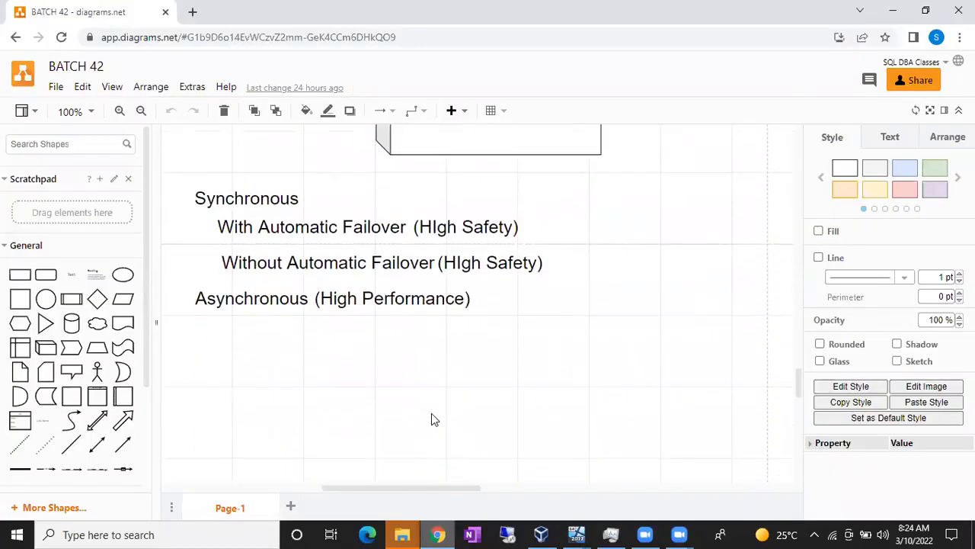
scroll(431, 420, "down", 2)
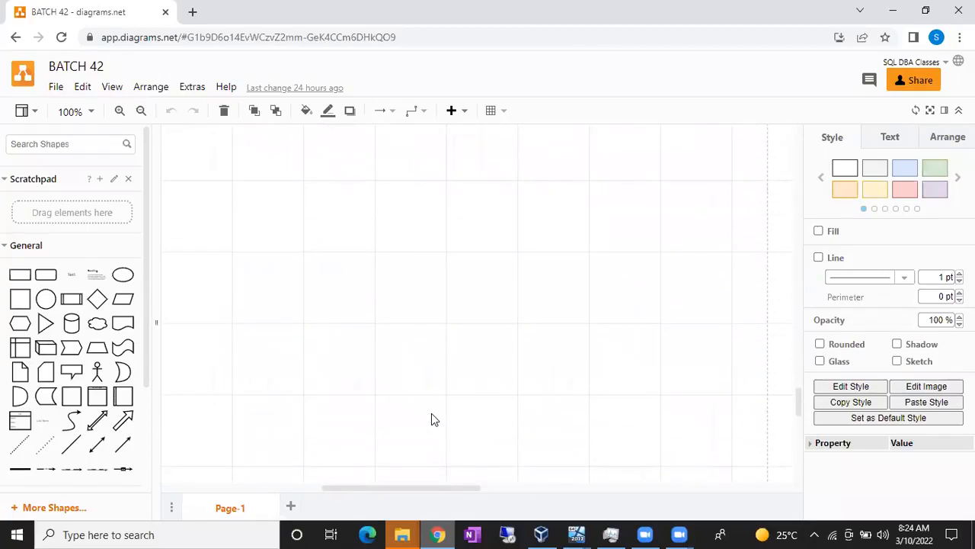
left_click(46, 348)
left_click_drag(464, 298, 214, 270)
left_click_drag(365, 349, 431, 410)
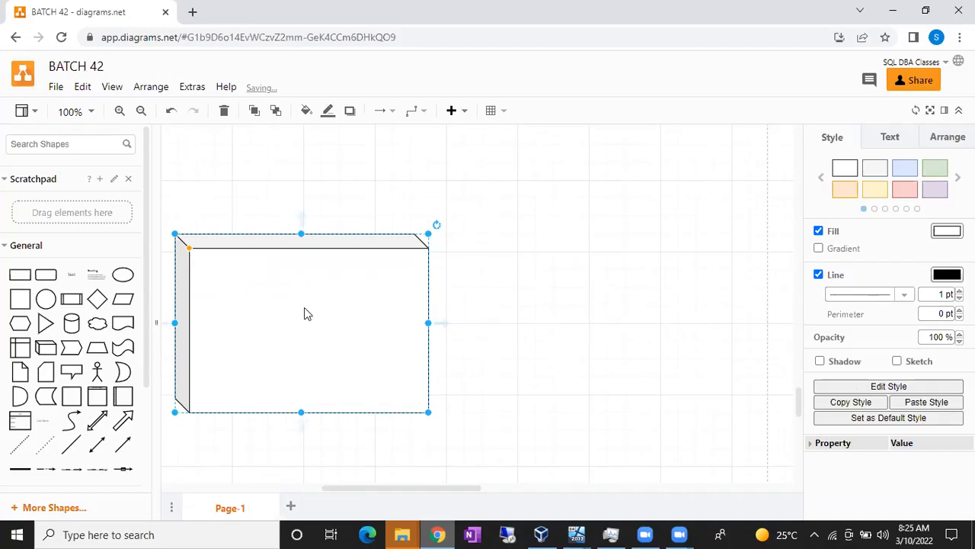
- Place a copy of the cube to the right of the original and shrink both cubes slightly to matching sizes
key("ctrl+v")
left_click_drag(557, 296, 605, 287)
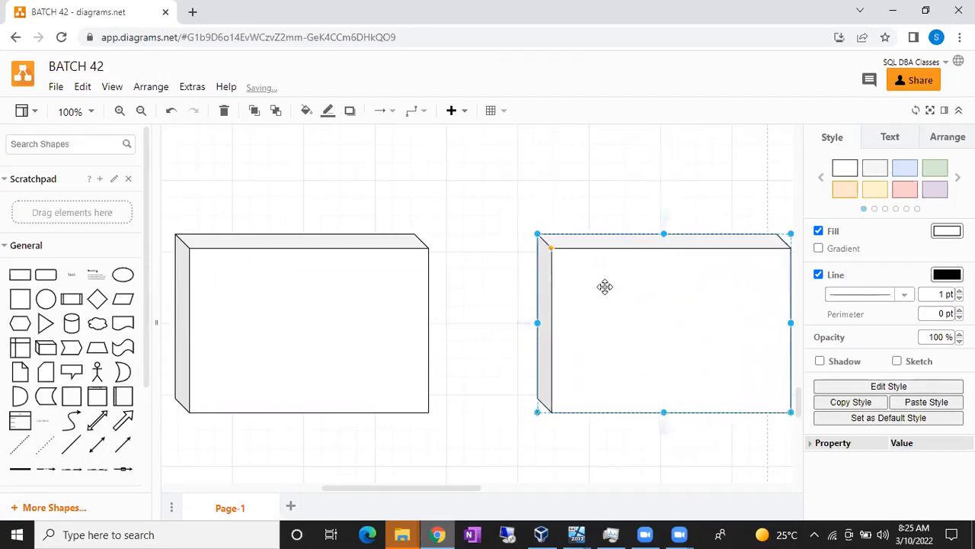
left_click(397, 299)
left_click_drag(429, 411, 419, 408)
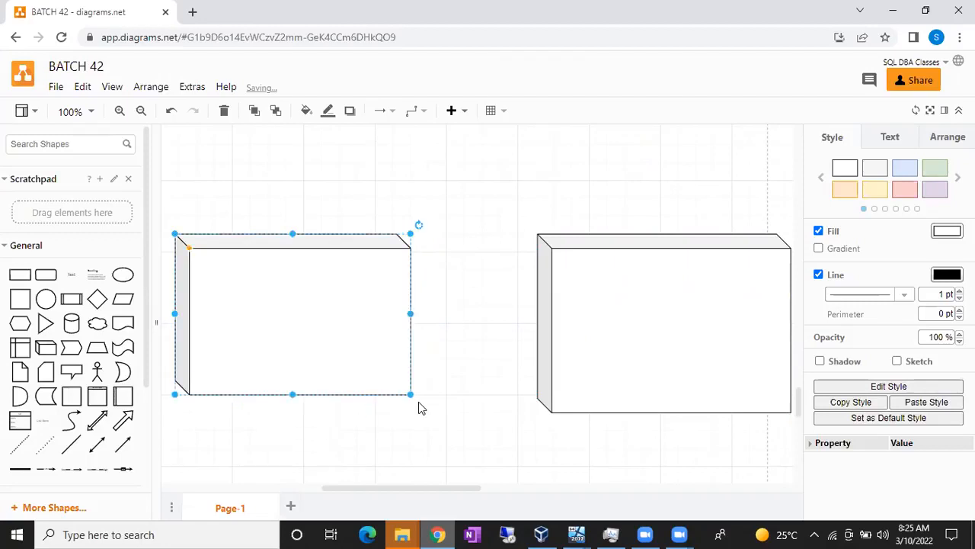
left_click(543, 409)
left_click_drag(537, 409, 551, 394)
left_click(460, 391)
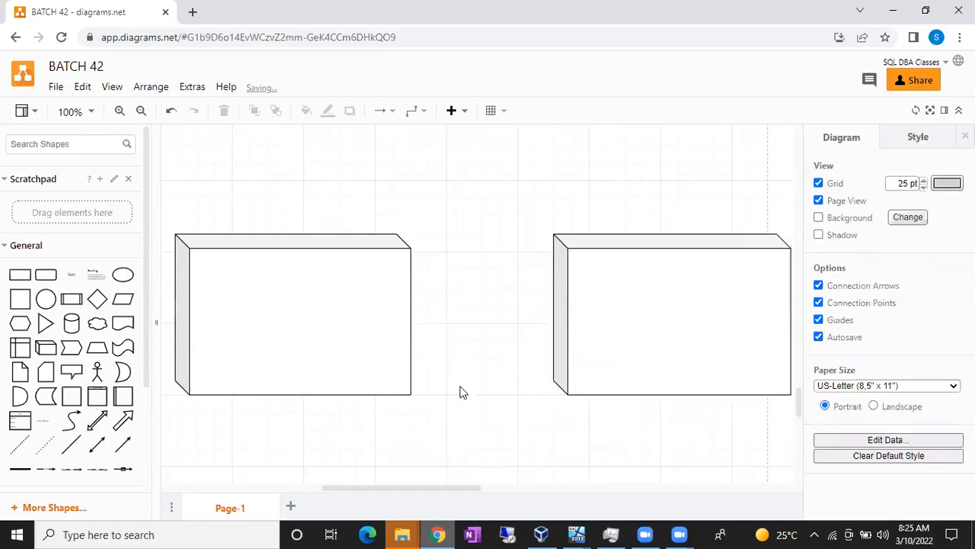
- Add an enlarged cylinder inside the left cube and place a copy of it inside the right cube
left_click(71, 323)
left_click_drag(481, 300, 229, 304)
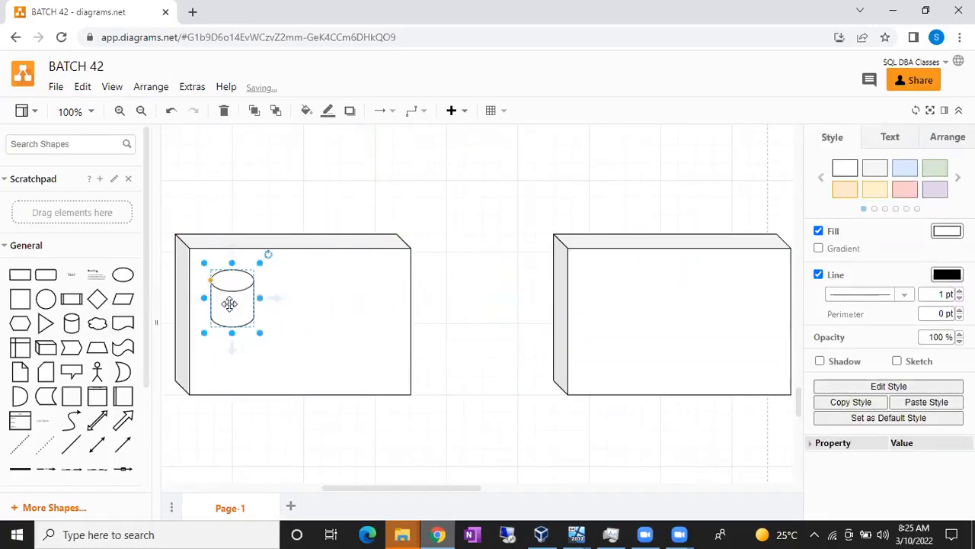
left_click_drag(259, 332, 312, 369)
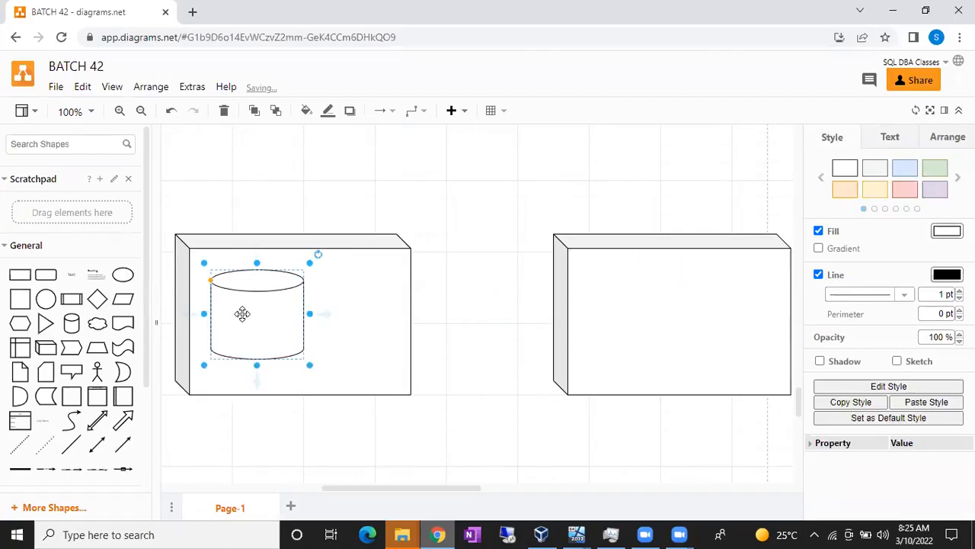
left_click_drag(242, 314, 615, 308)
left_click(423, 320)
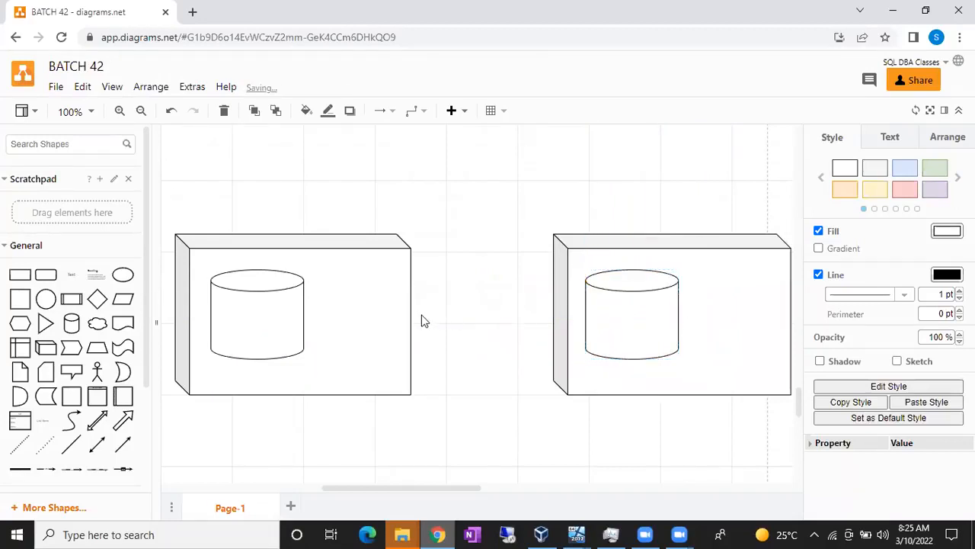
- Search the shape library for "database" and place a blue database icon inside the left cube's cylinder
left_click(77, 147)
type("da")
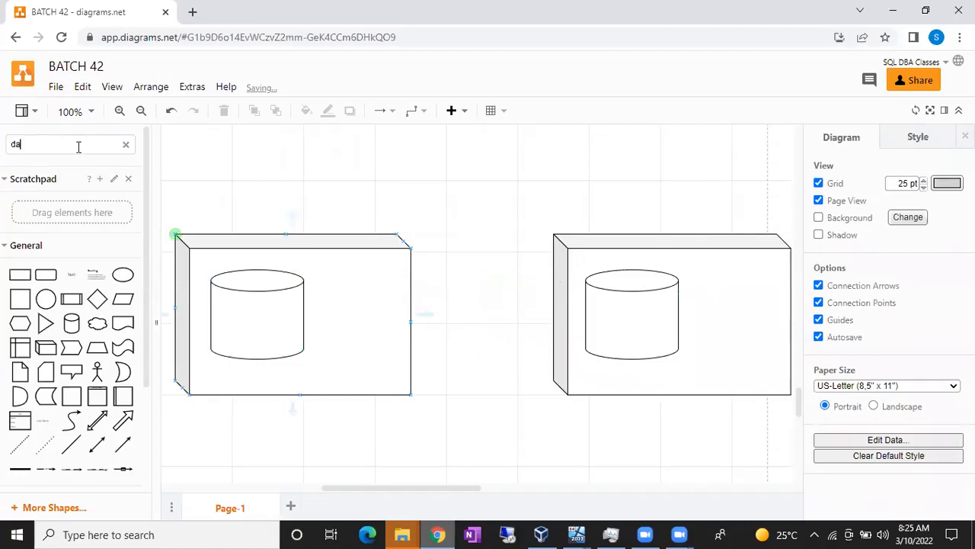
type("tabase")
key("Return")
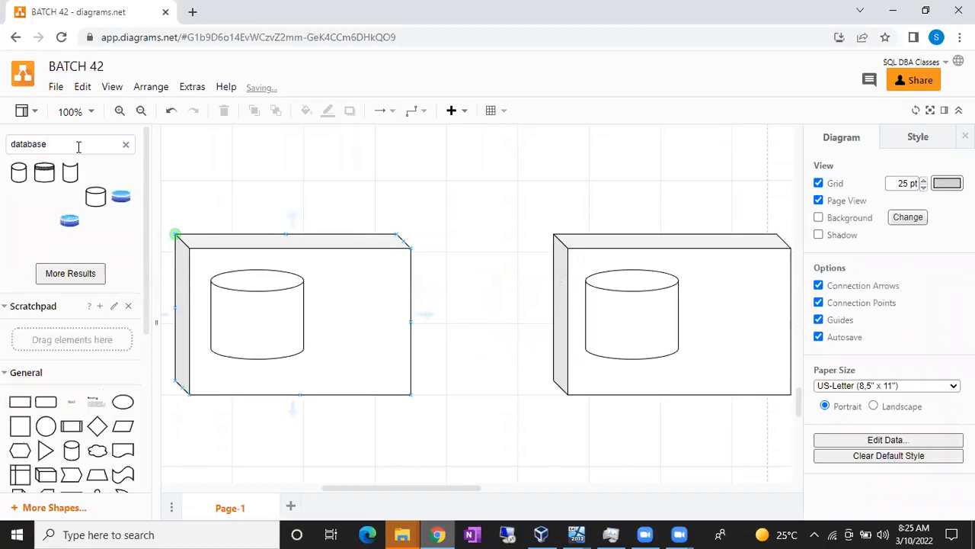
left_click(122, 197)
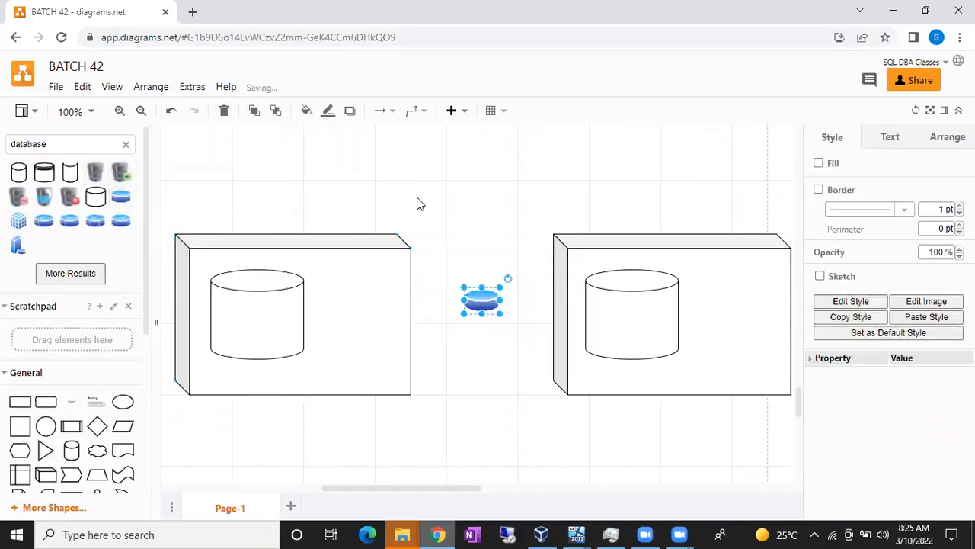
left_click_drag(478, 299, 238, 310)
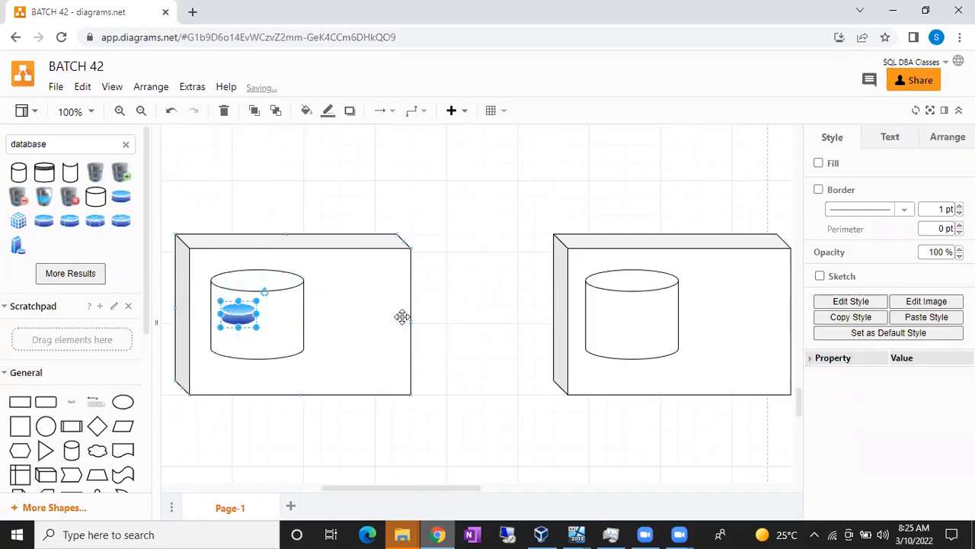
left_click(403, 319)
- Insert a text element in the gap between the two cubes and set its font size to 25 pt
double_click(479, 198)
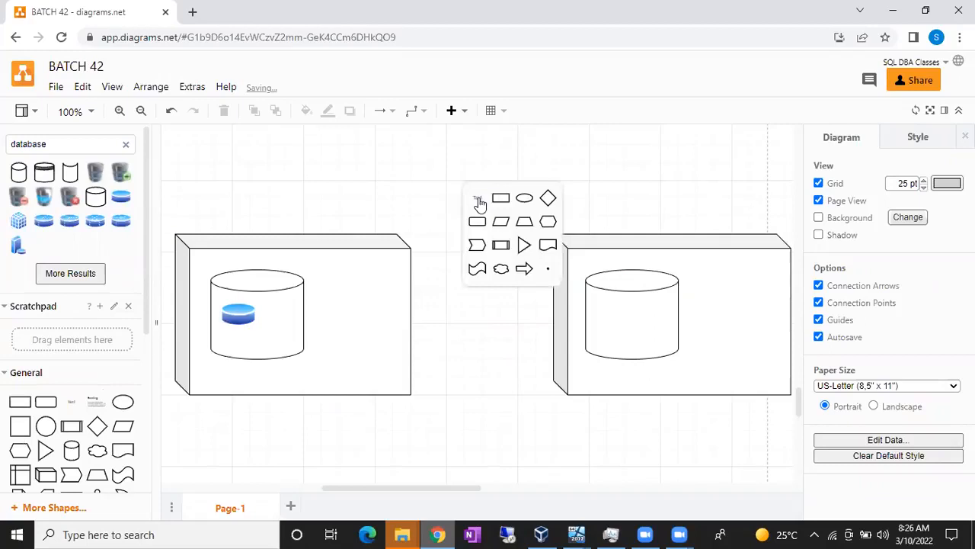
left_click(478, 200)
left_click(939, 223)
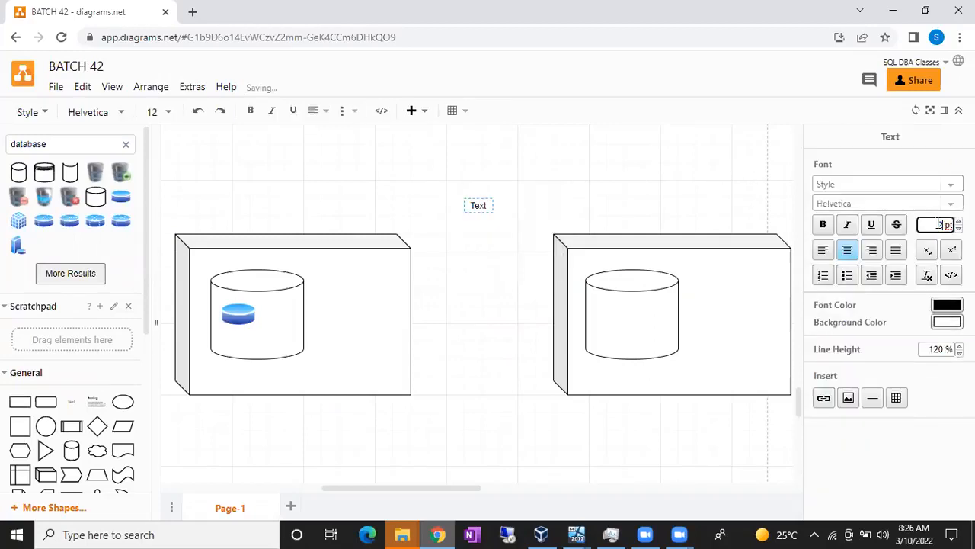
key("Return")
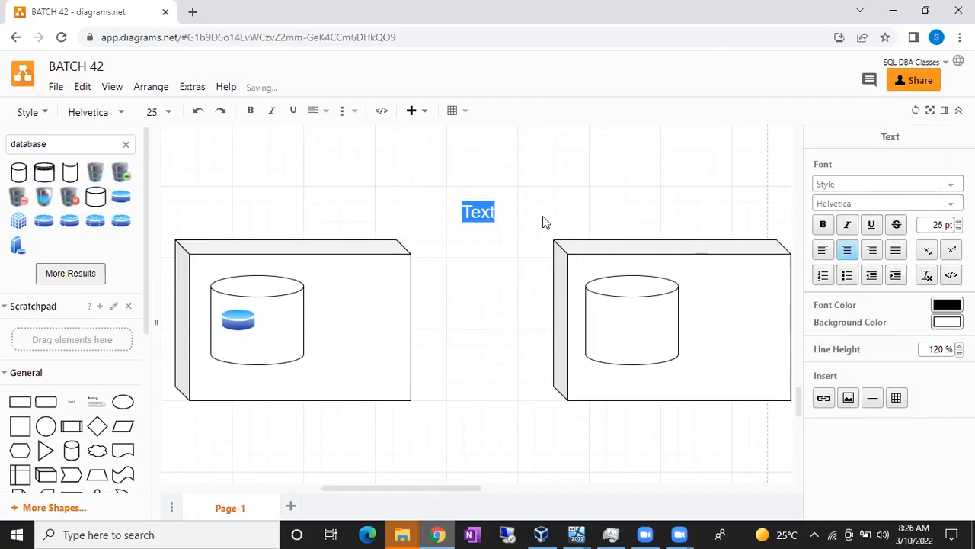
left_click(499, 210)
- Replace the new element's placeholder text with "Replication" and move it up as a heading above the cubes
double_click(478, 217)
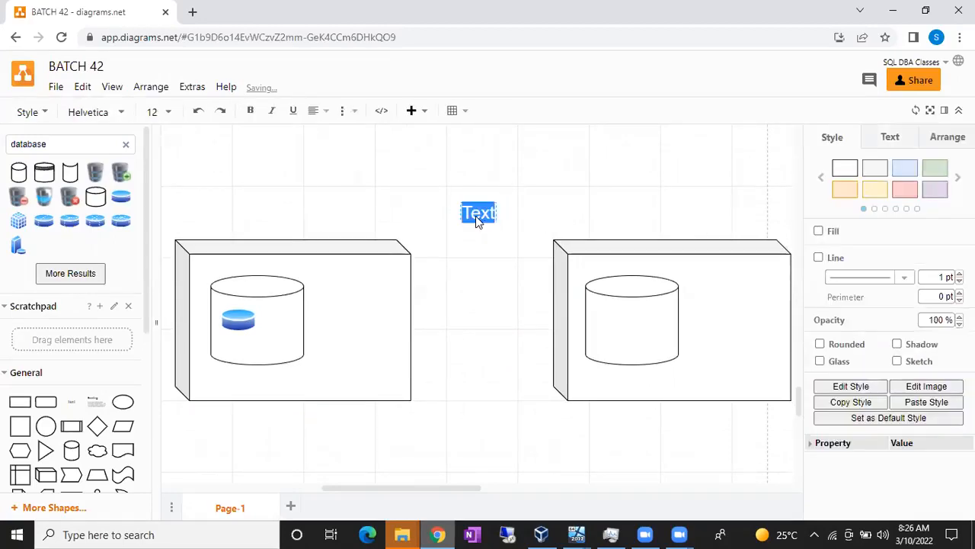
type("Replication")
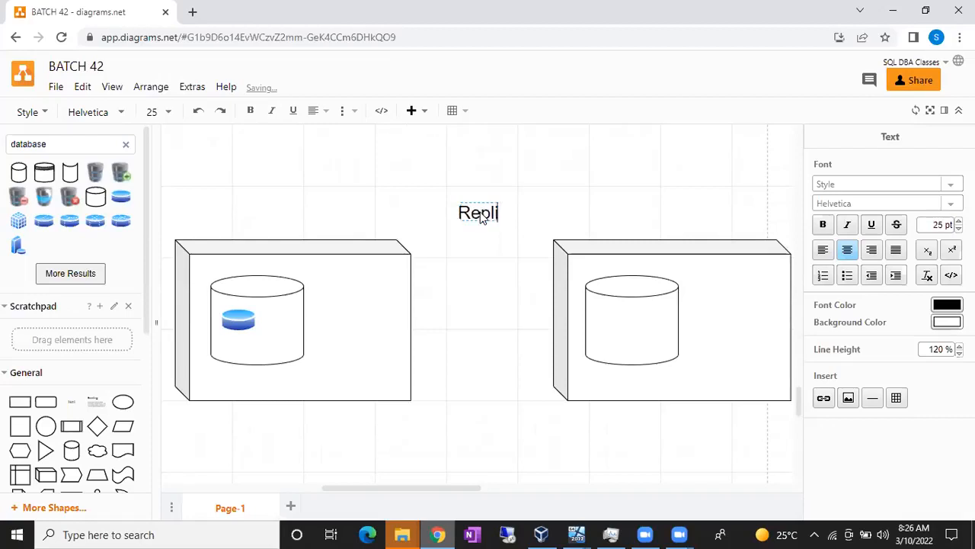
left_click(614, 148)
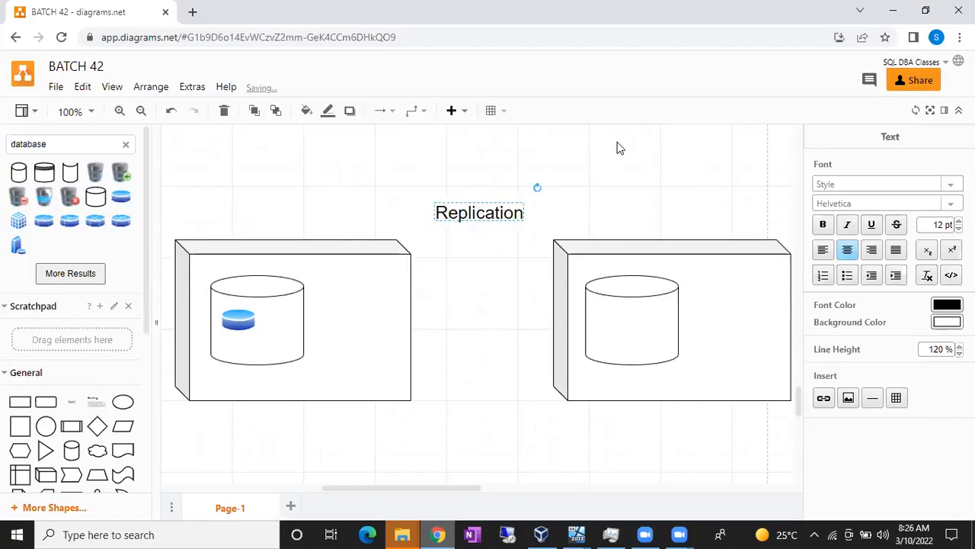
left_click_drag(491, 216, 502, 147)
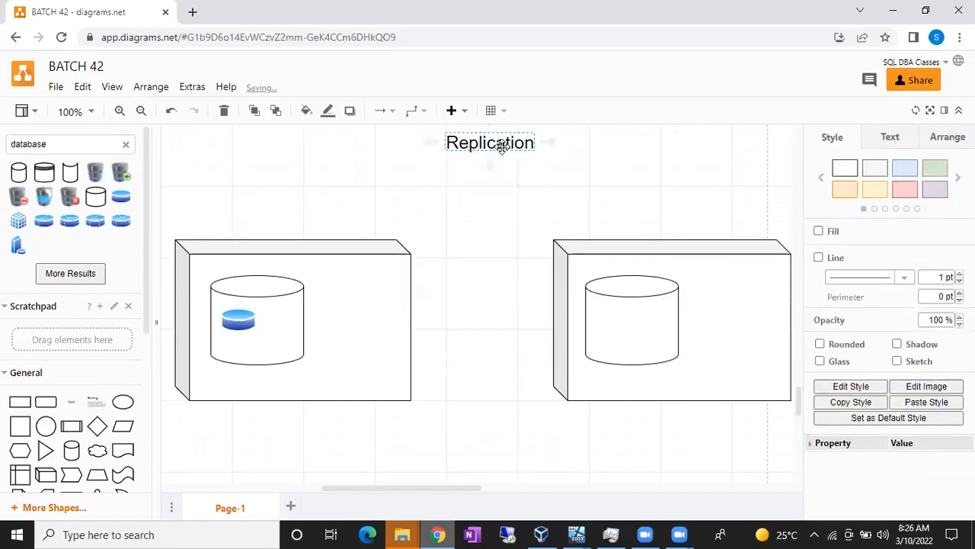
left_click(492, 227)
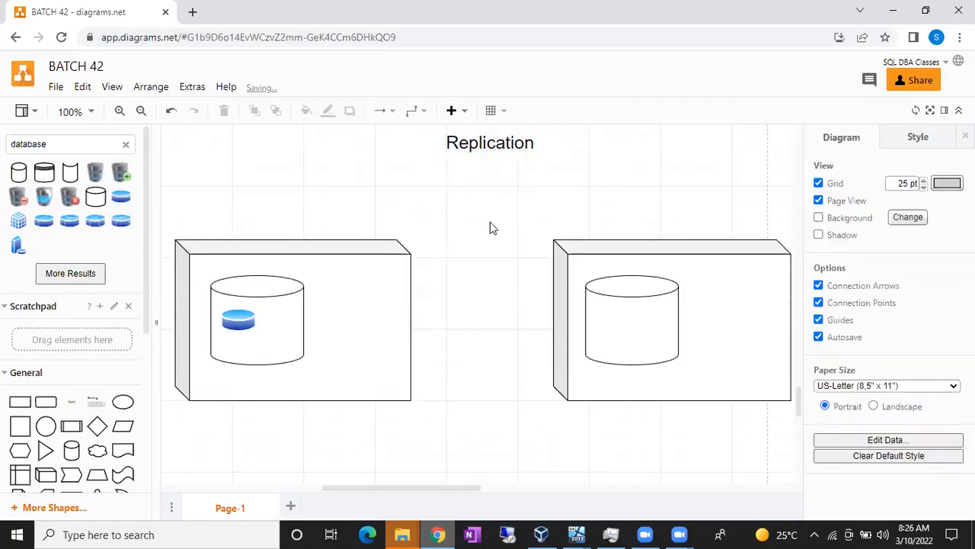
- Add a 25 pt text element reading "Publisher" in the empty area below the left cube
scroll(490, 227, "down", 1)
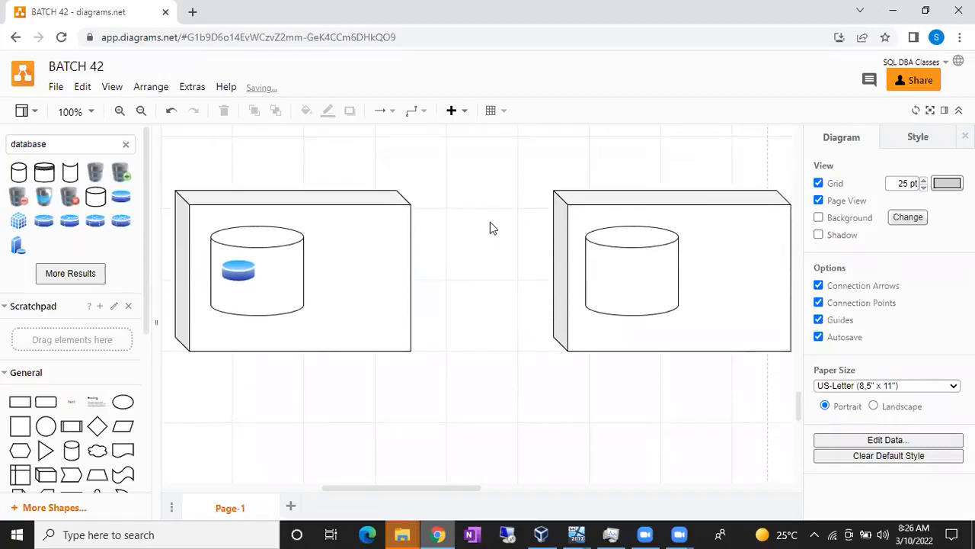
scroll(492, 227, "up", 1)
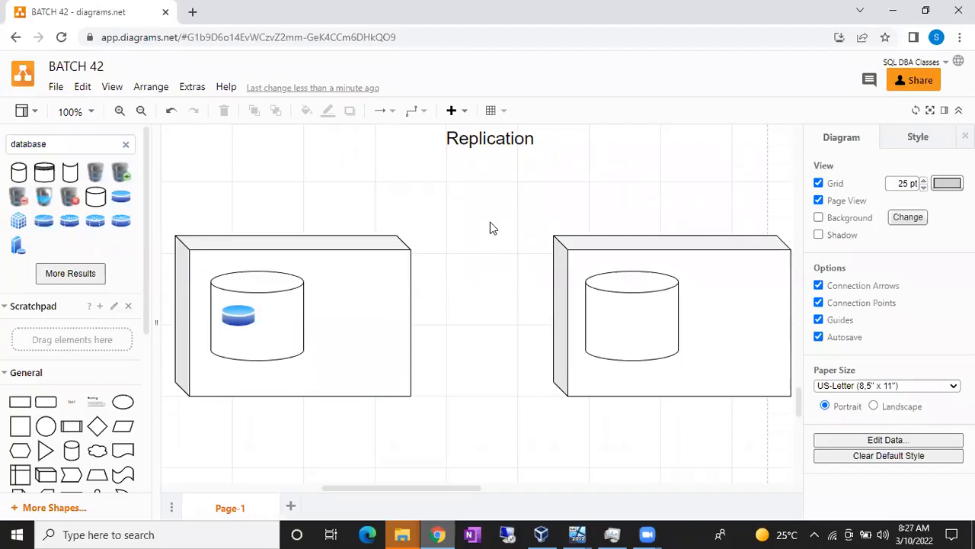
left_click(240, 315)
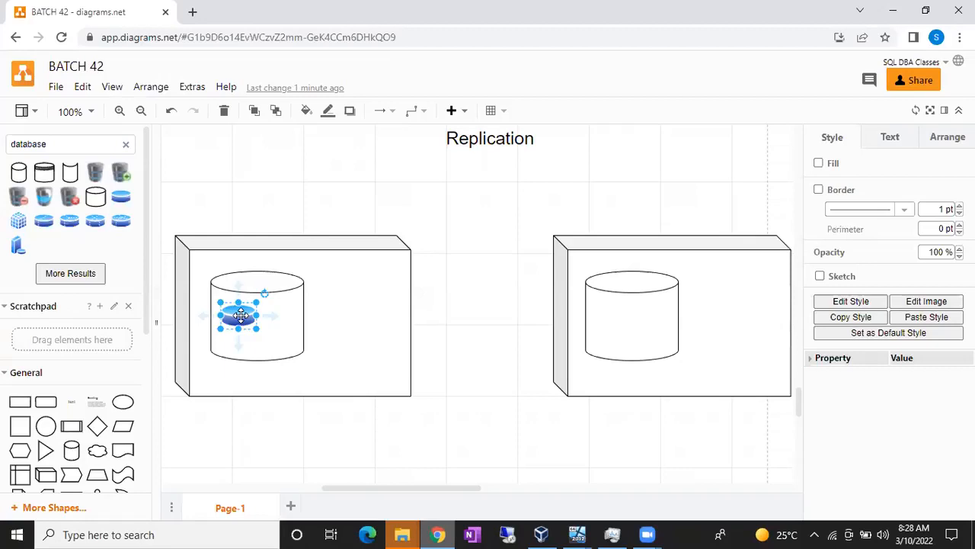
scroll(240, 316, "down", 3)
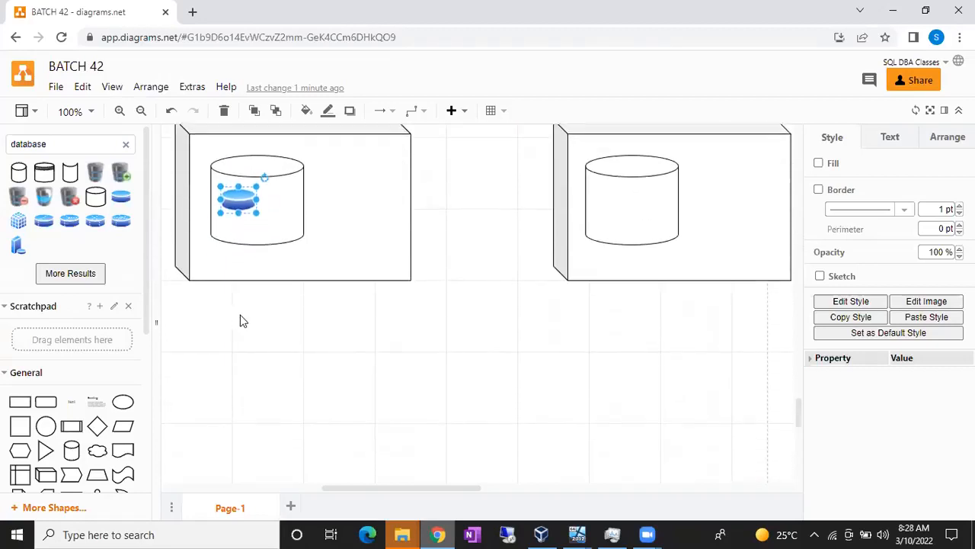
double_click(238, 313)
left_click(236, 311)
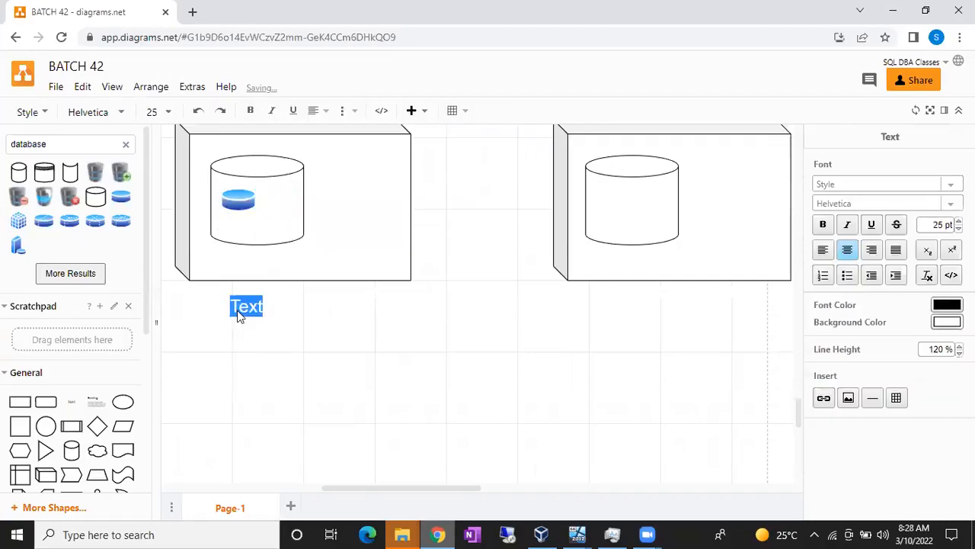
type("Publish")
key("BackSpace")
type("sher")
- Position the Publisher label directly beneath the left cube, near its middle
left_click_drag(258, 308, 337, 307)
left_click(338, 308)
left_click_drag(261, 311, 320, 309)
double_click(334, 300)
key("Escape")
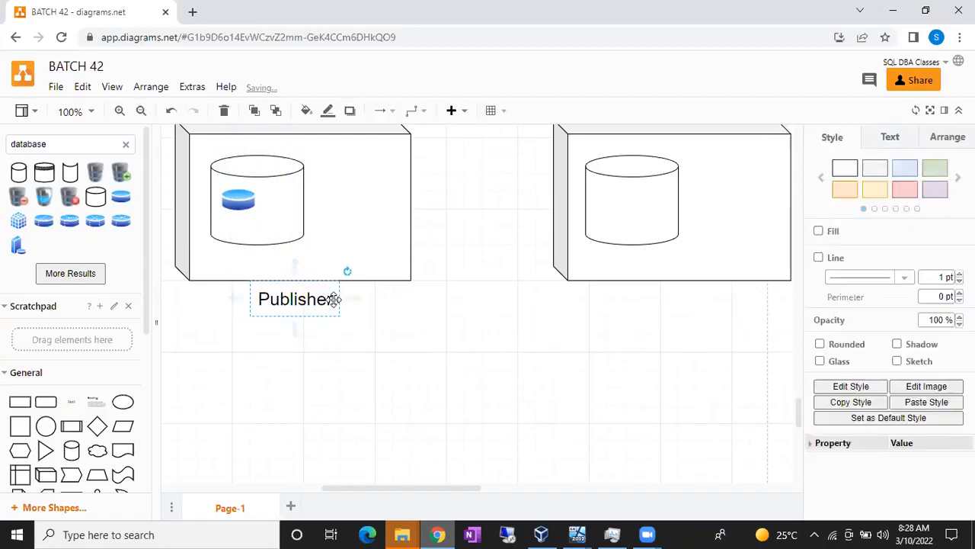
- Add the IP address 10.10.10.1 as a second line in the Publisher label
double_click(333, 300)
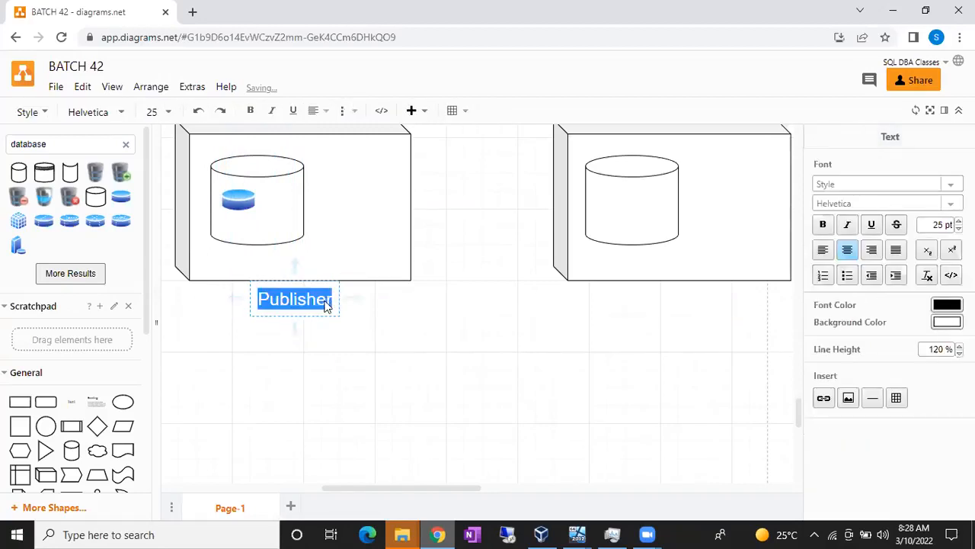
left_click(326, 302)
key("Return")
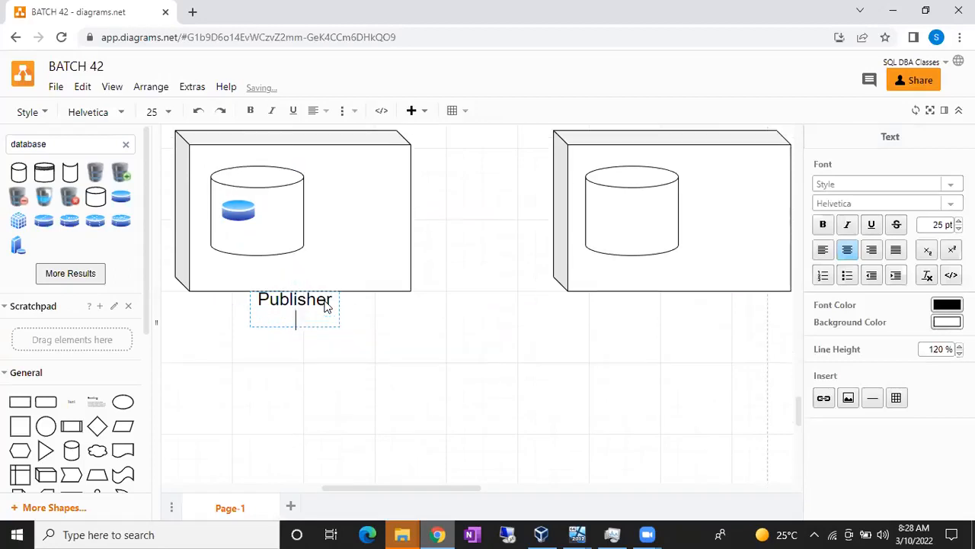
type("10.10.10.1")
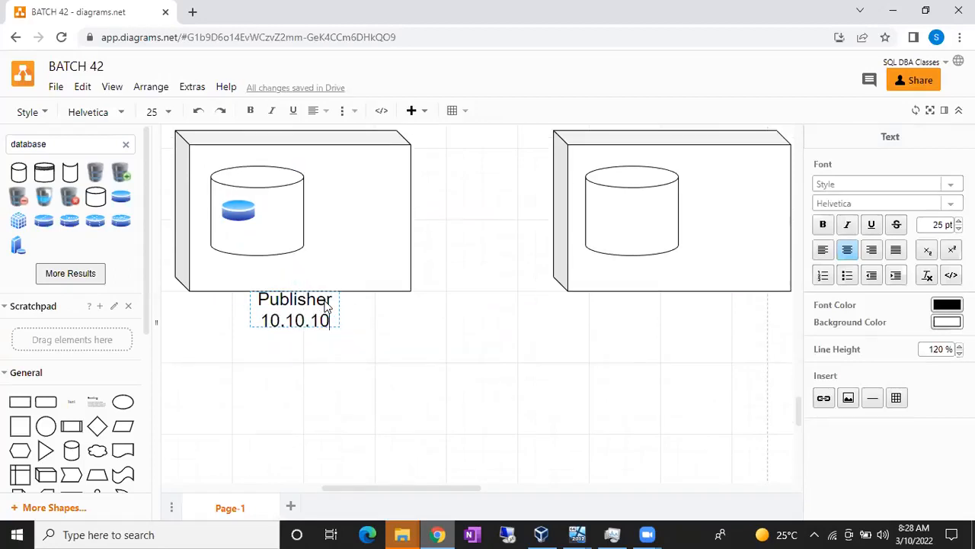
left_click(466, 353)
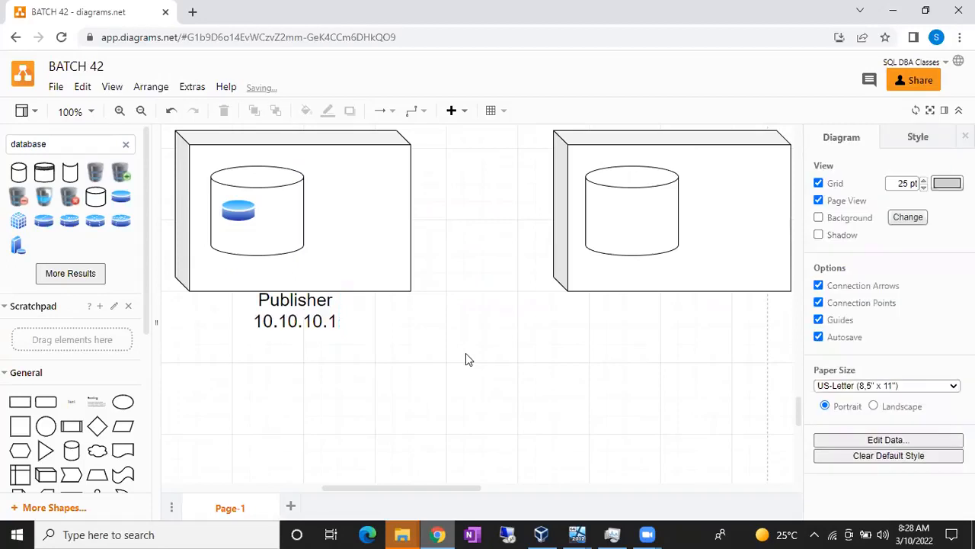
- Add a text element below the cubes with "Subscriber" on the first line and 10.10.10.2 on the second
double_click(465, 353)
left_click(466, 353)
type("Subscriber")
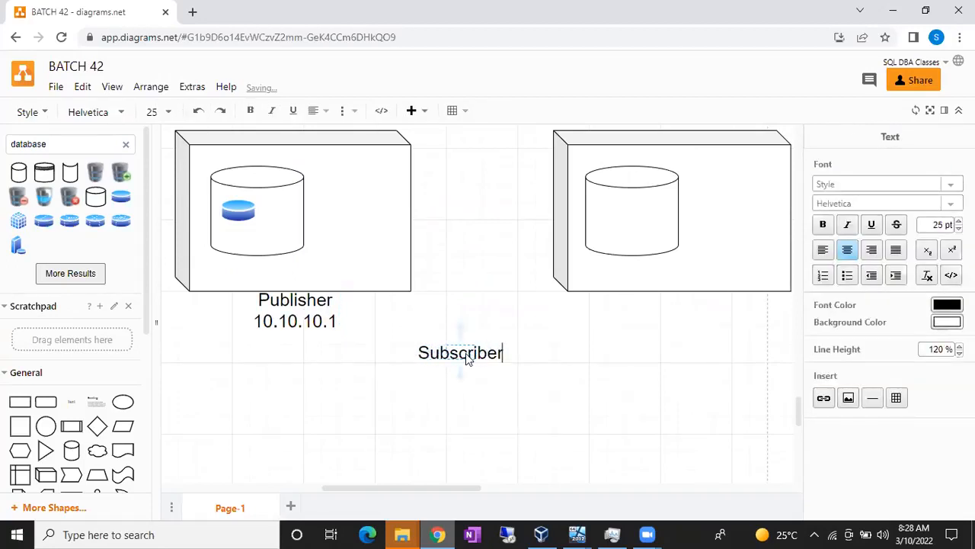
key("Return")
type("10.10.10.2")
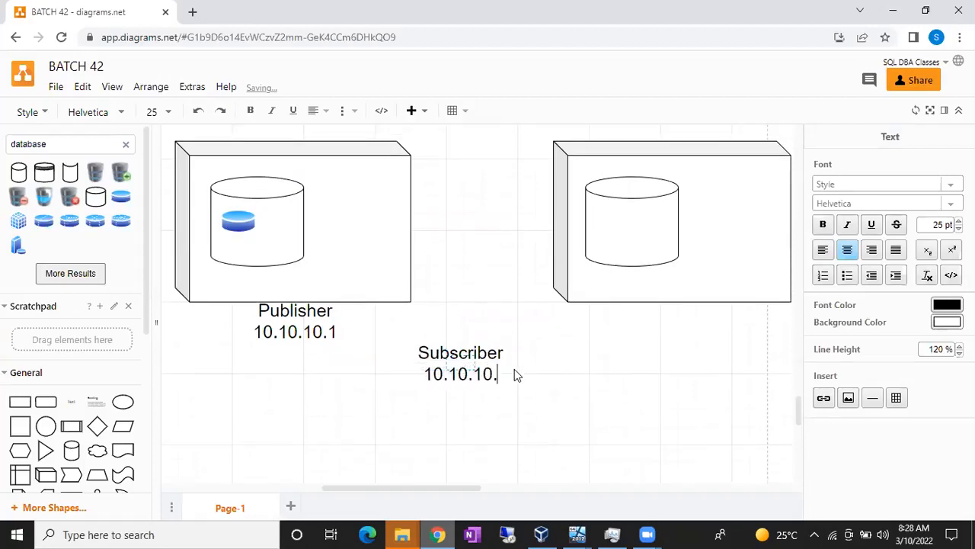
left_click(511, 412)
left_click(511, 419)
- Move the Subscriber label directly beneath the right cube, level with the Publisher label
left_click(481, 371)
left_click_drag(482, 371, 690, 327)
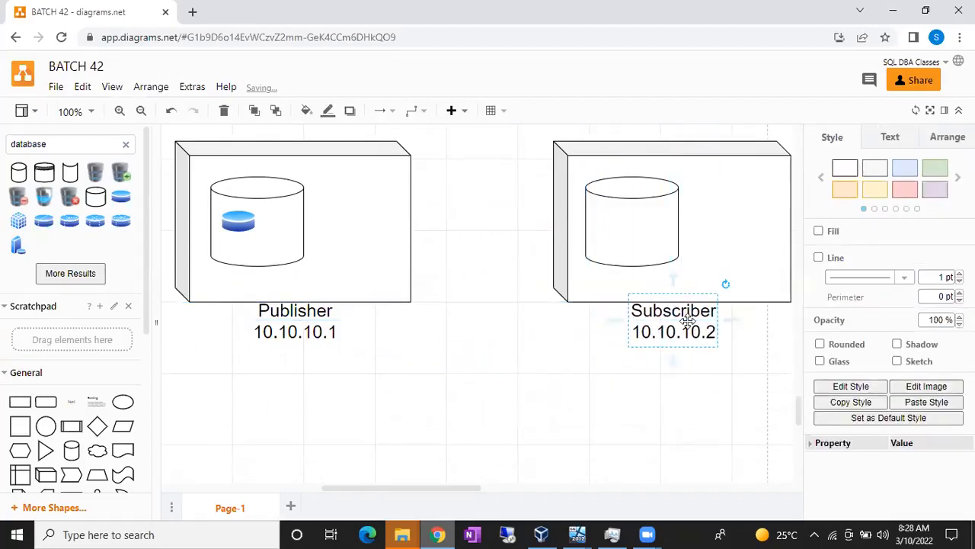
left_click(560, 370)
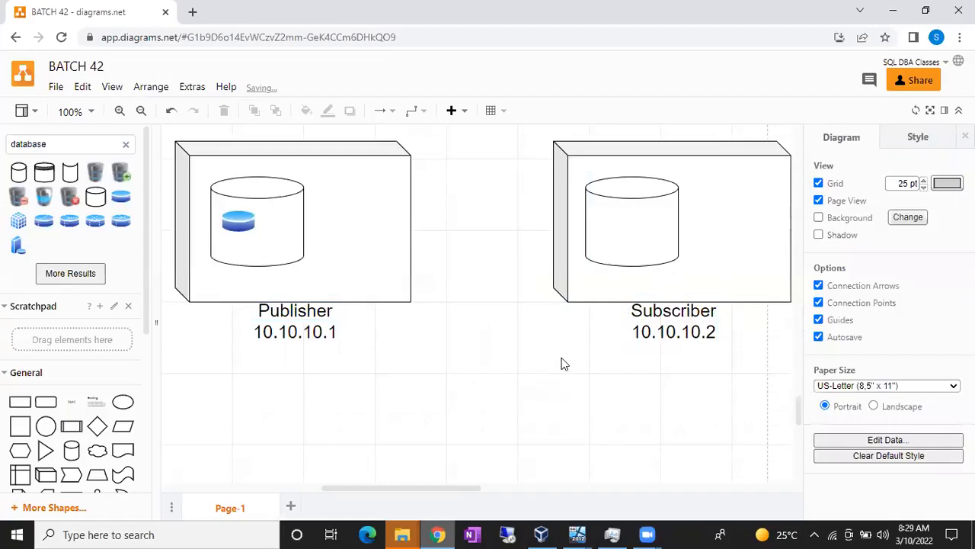
- Search the shape library for "table"
scroll(562, 363, "up", 3)
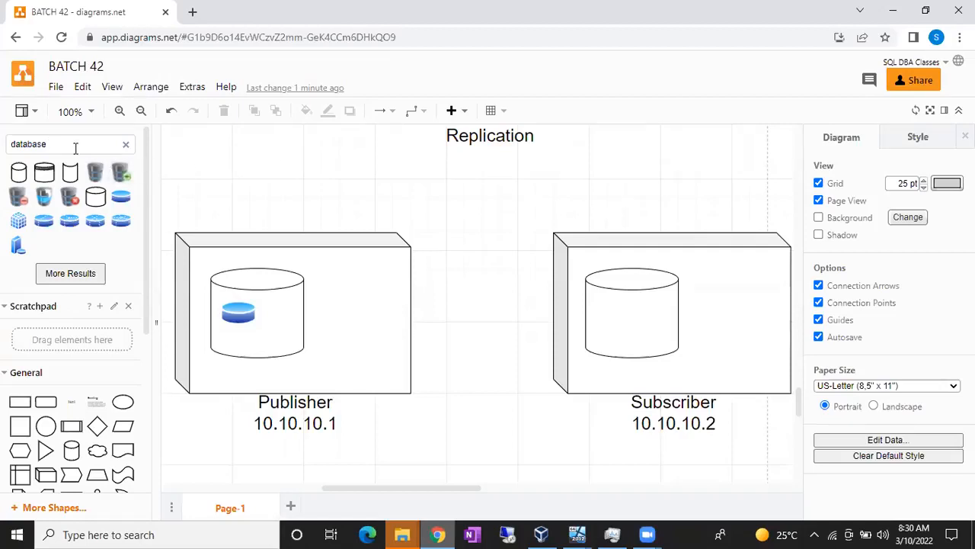
key("ctrl+a")
type("table")
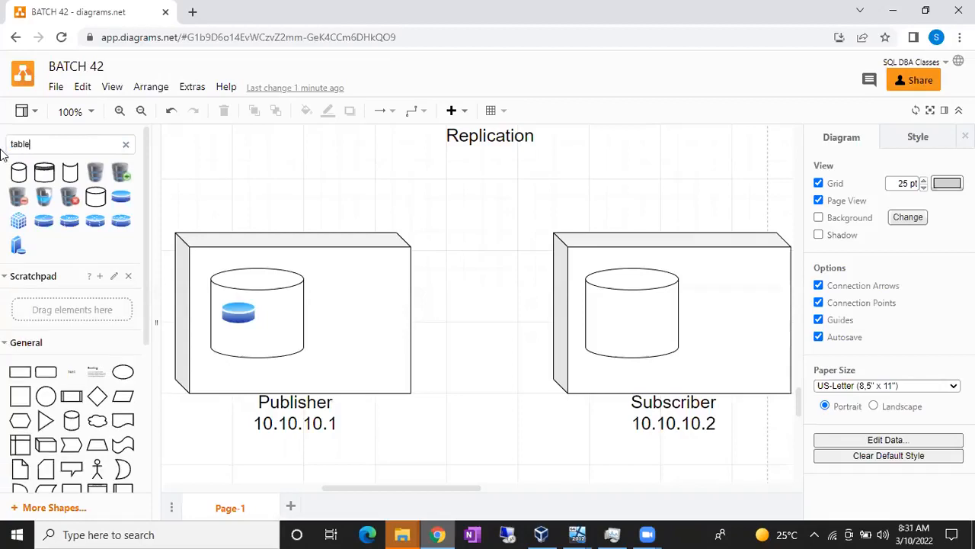
key("Return")
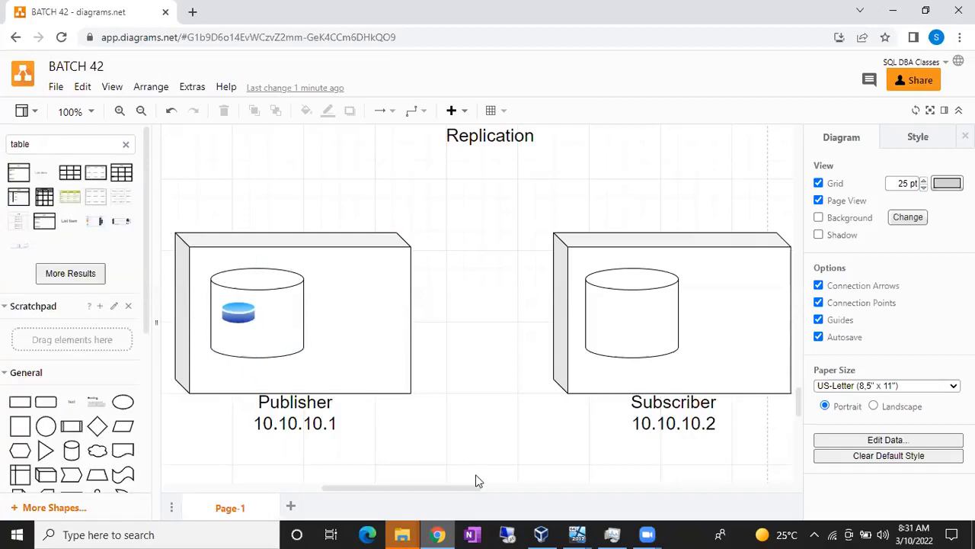
- Switch to the SQLQuery1 Management Studio window in the B42NODE1 virtual machine and expand the B42NODE1\B42SQL2017 instance's Databases folder
left_click(577, 534)
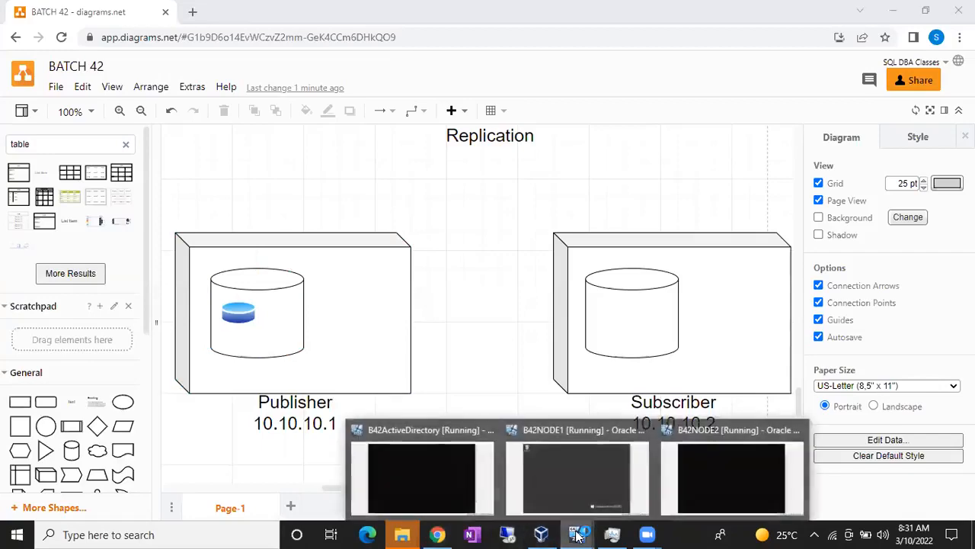
left_click(547, 483)
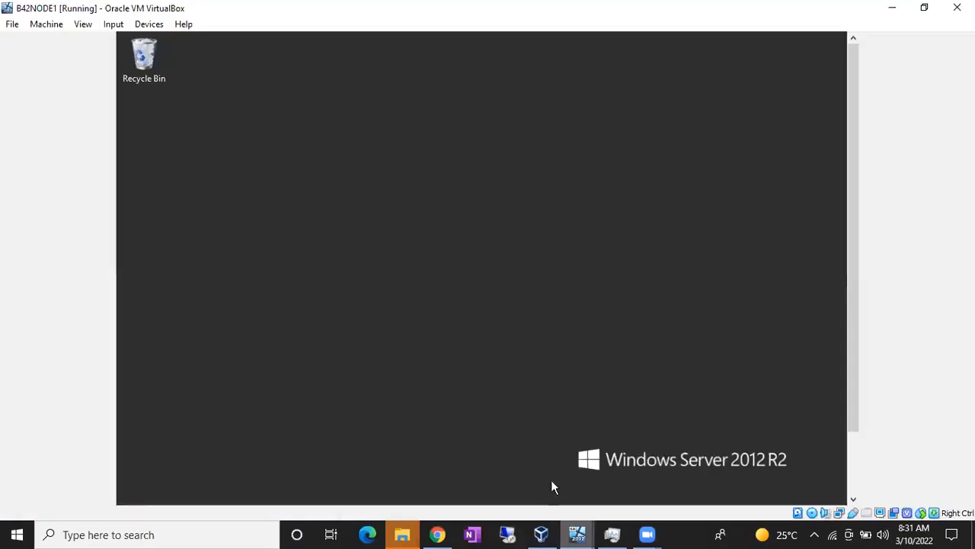
scroll(848, 292, "down", 3)
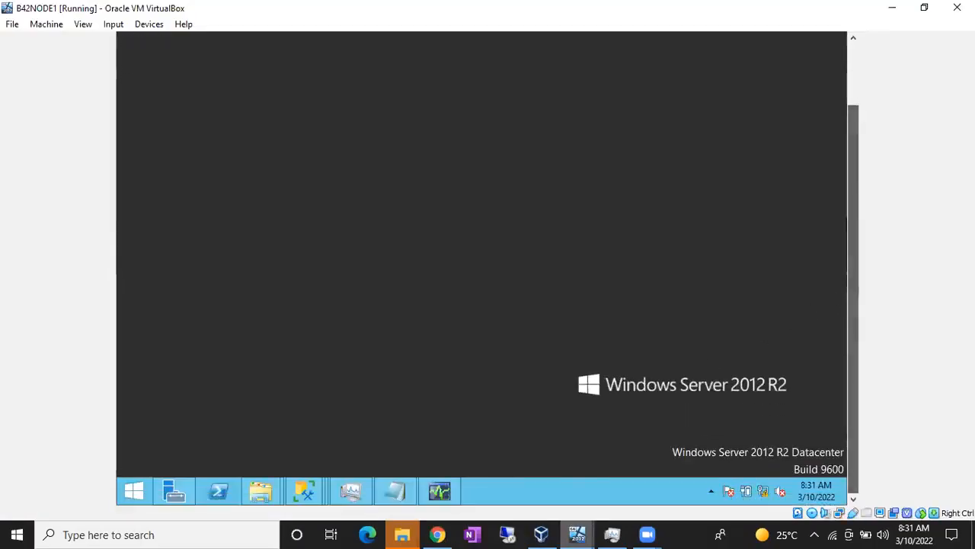
mouse_move(305, 491)
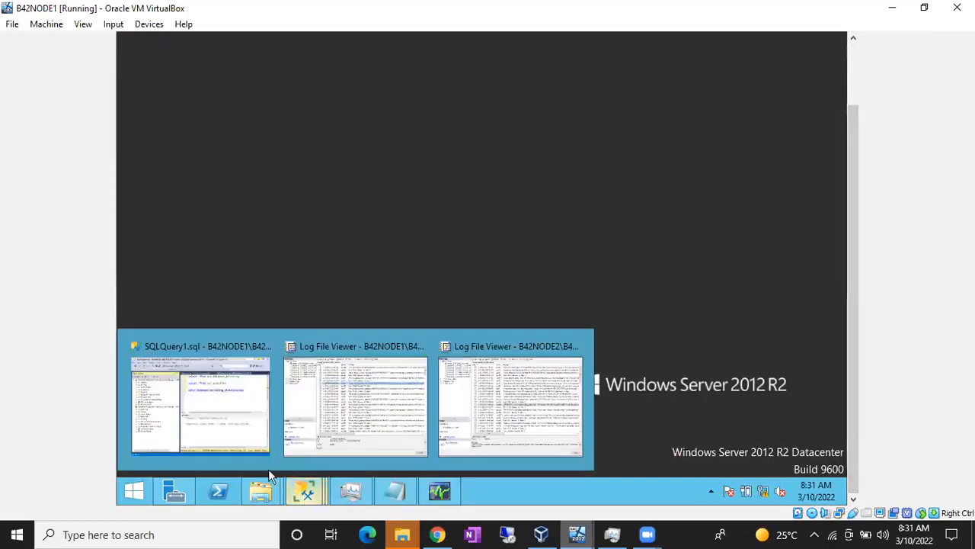
left_click(204, 418)
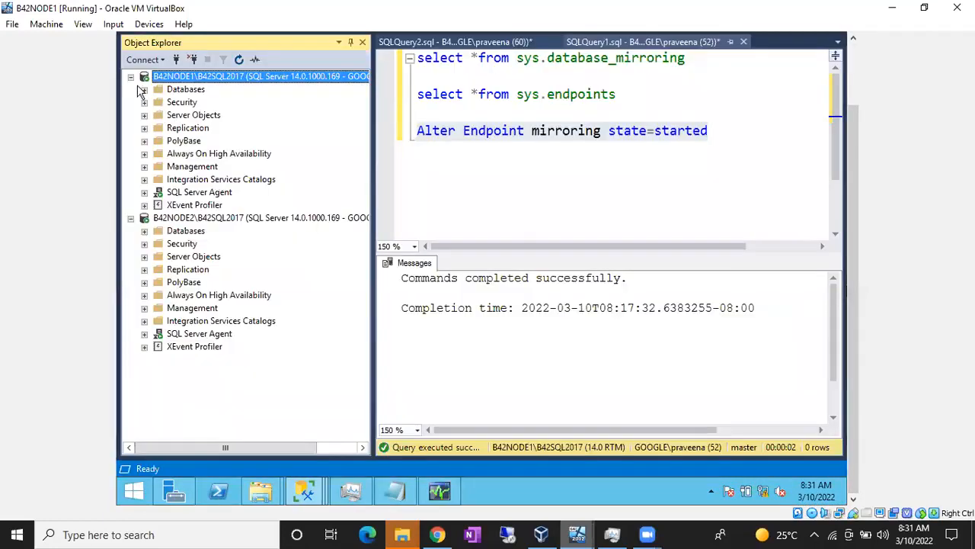
left_click(145, 89)
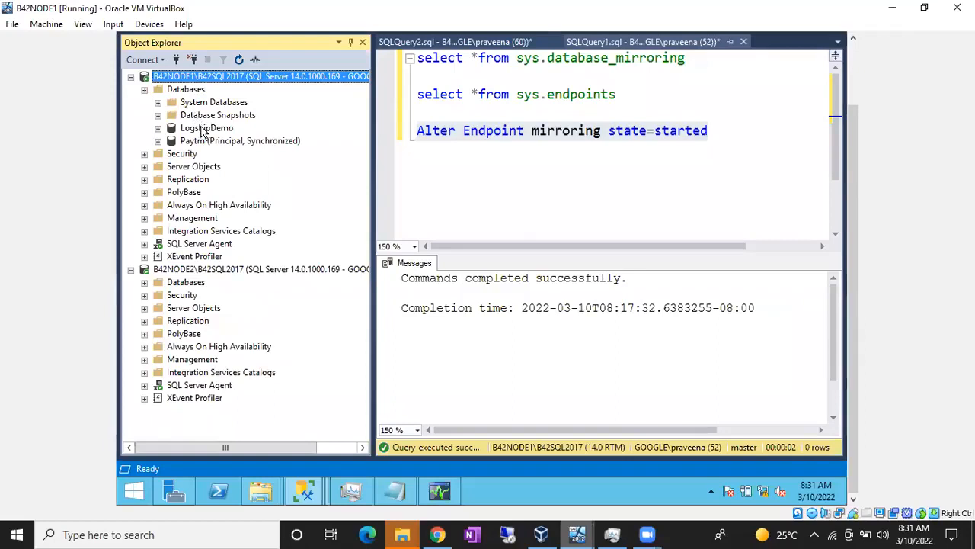
- Select the LogshipDemo and Paytm databases on the B42NODE1\B42SQL2017 instance for inspection
left_click(202, 129)
left_click(202, 142)
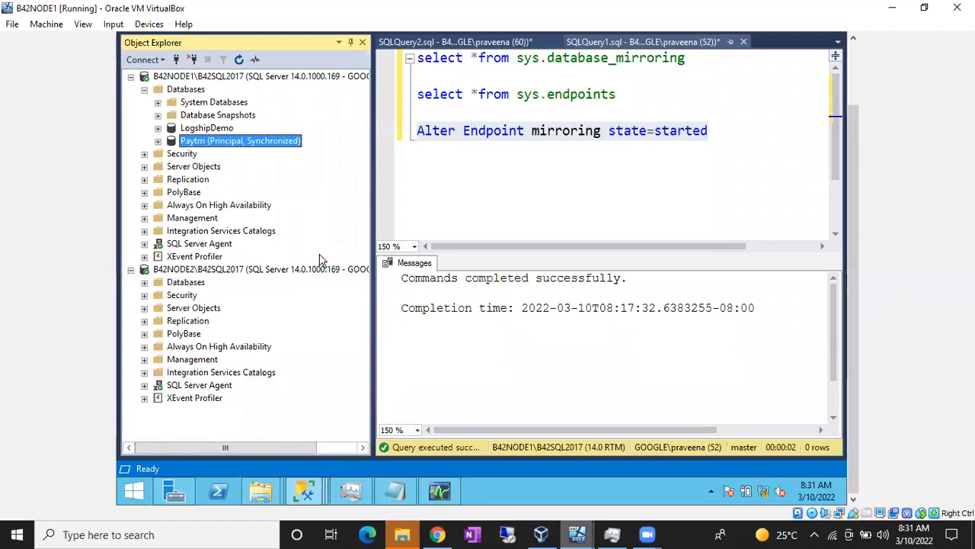
- Switch back to the BATCH 42 diagram in diagrams.net and place a new cube below and between the Publisher and Subscriber cubes
left_click(436, 534)
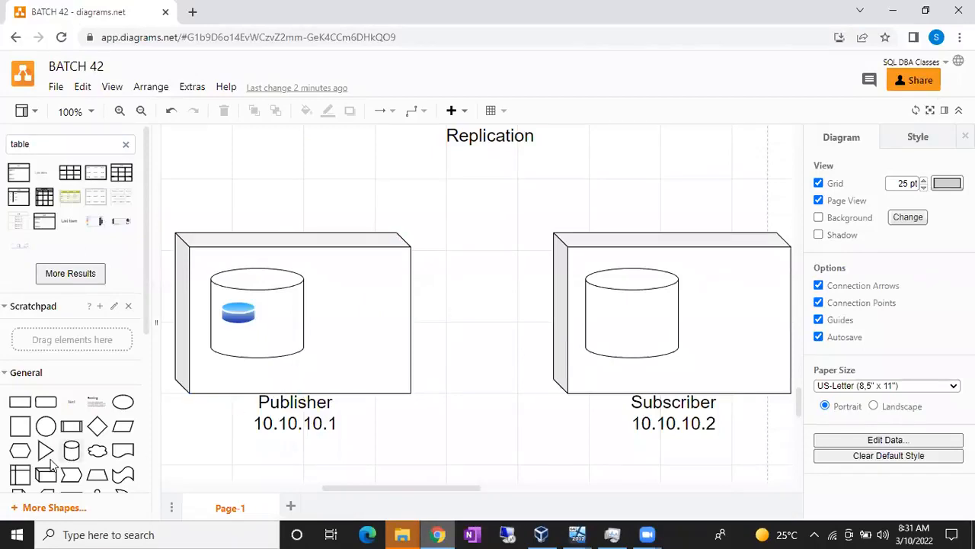
scroll(51, 462, "down", 2)
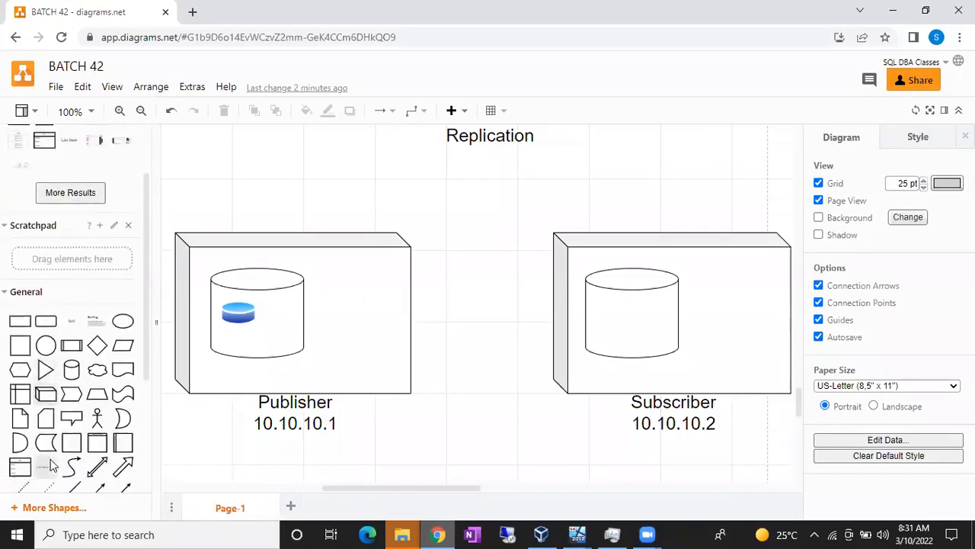
left_click(46, 394)
scroll(411, 395, "down", 2)
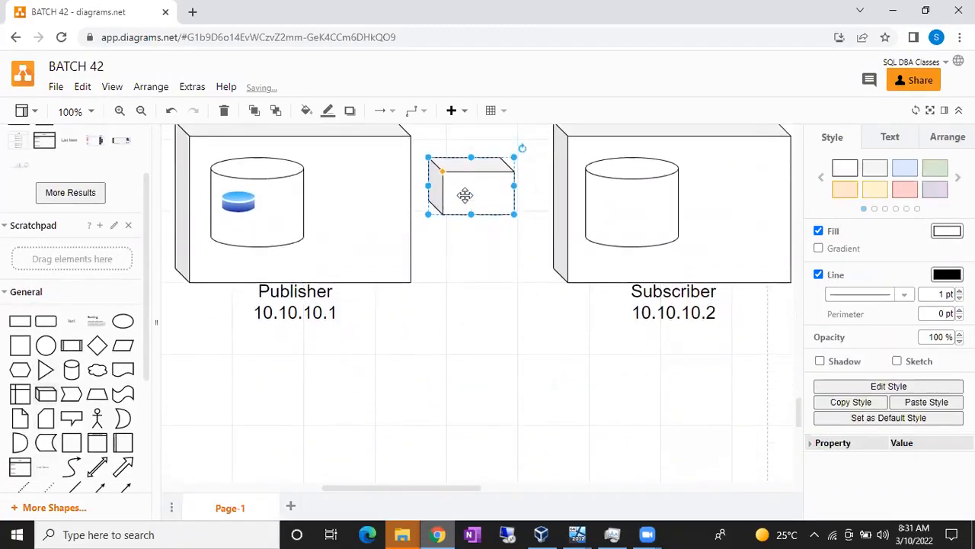
left_click_drag(464, 209, 482, 385)
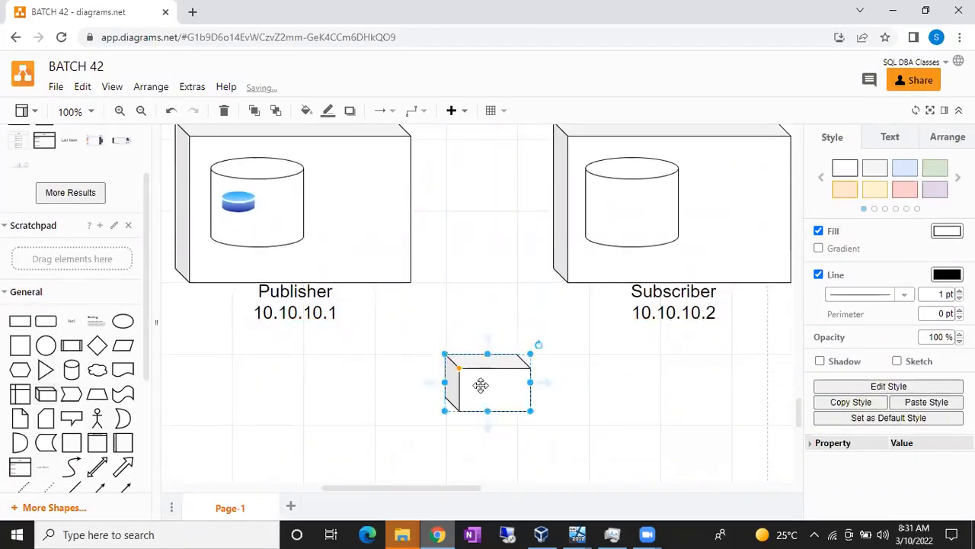
- Enlarge the new lower cube to a size slightly smaller than the Publisher cube and centre it between the two upper cubes
left_click_drag(445, 412, 374, 479)
left_click_drag(470, 433, 491, 416)
left_click_drag(551, 459, 590, 490)
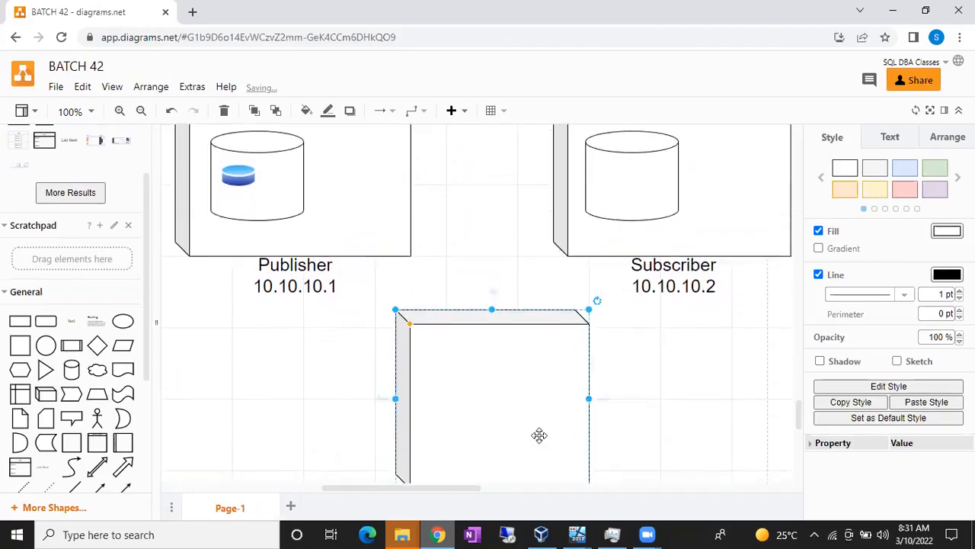
scroll(539, 435, "down", 1)
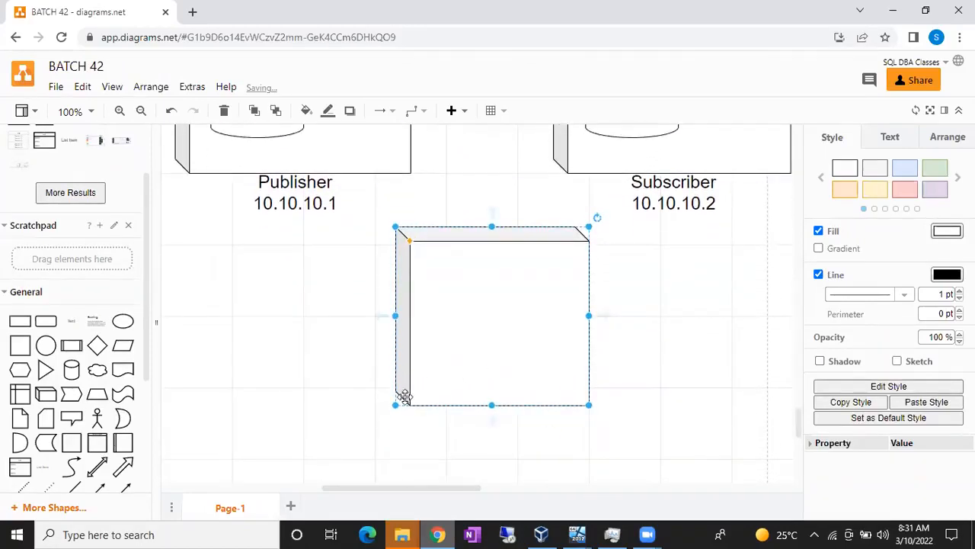
left_click_drag(395, 405, 404, 371)
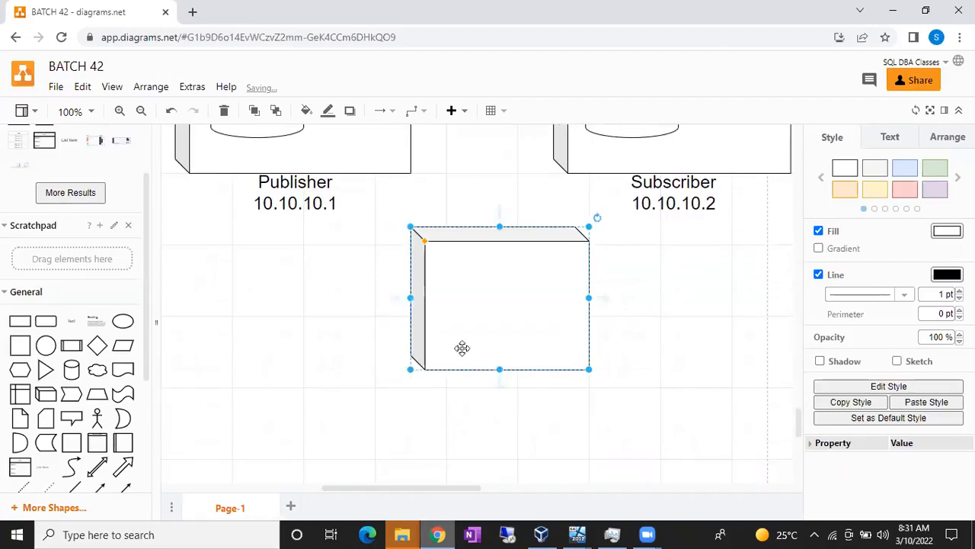
left_click_drag(492, 335, 485, 355)
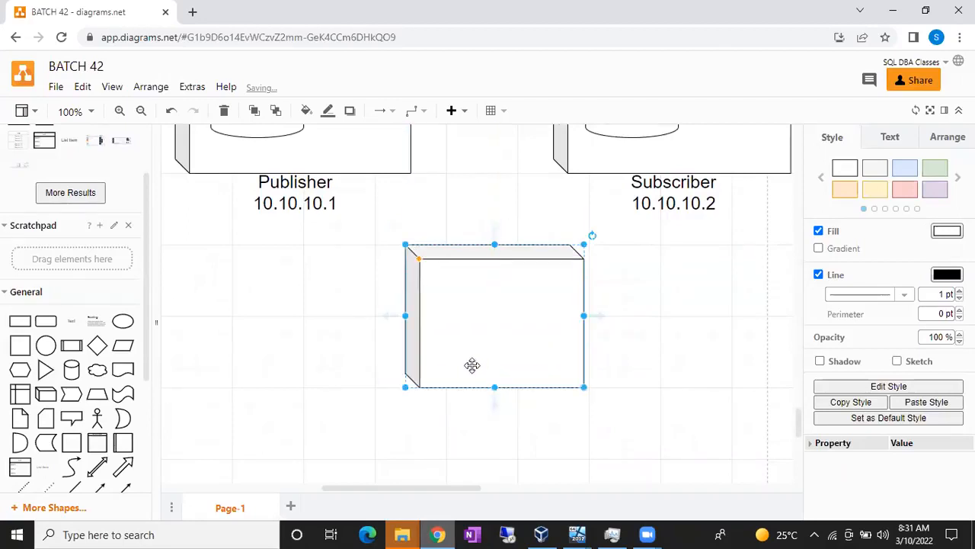
- Add a cylinder inside the new lower cube and enlarge it to fill the middle of the cube's front face
left_click(70, 369)
left_click_drag(491, 324, 496, 323)
scroll(487, 312, "up", 1)
left_click_drag(463, 429, 489, 408)
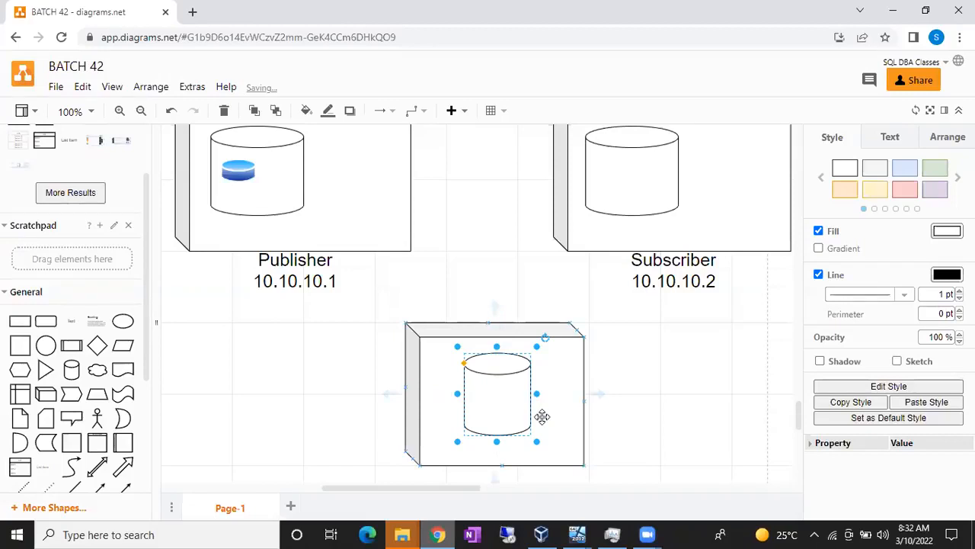
- Add a "Distributor" text label and move it directly above the lower cube
scroll(542, 417, "up", 1)
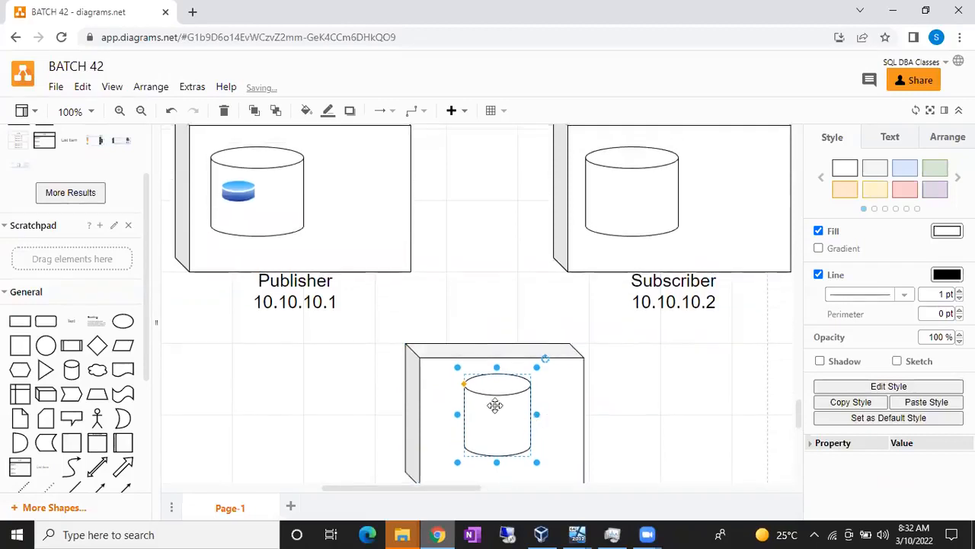
double_click(296, 375)
left_click(296, 375)
type("Distributor")
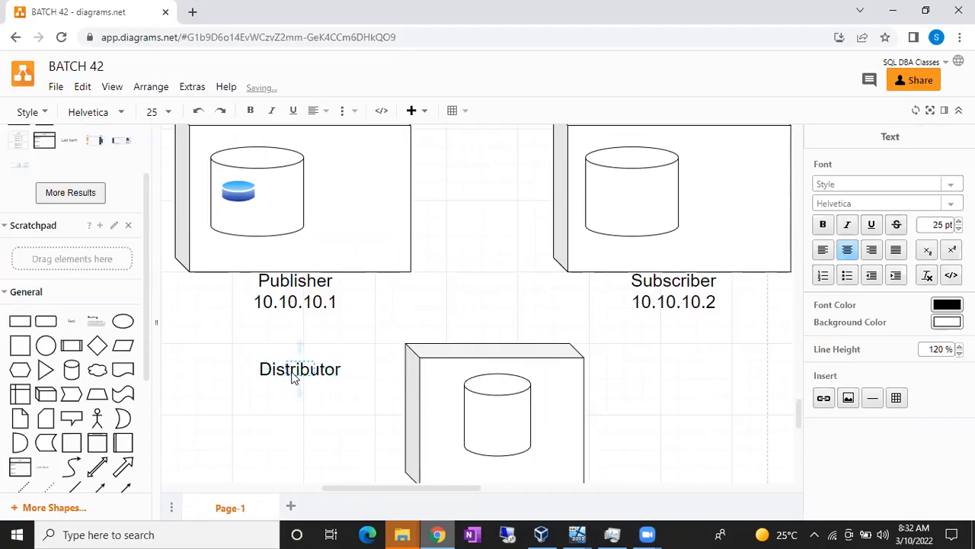
left_click(317, 411)
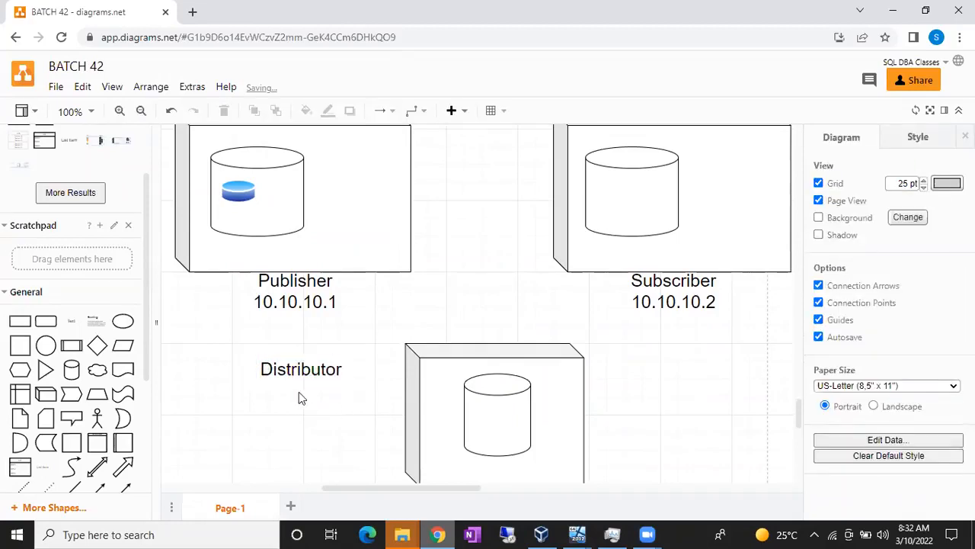
left_click_drag(296, 378, 484, 345)
left_click(364, 381)
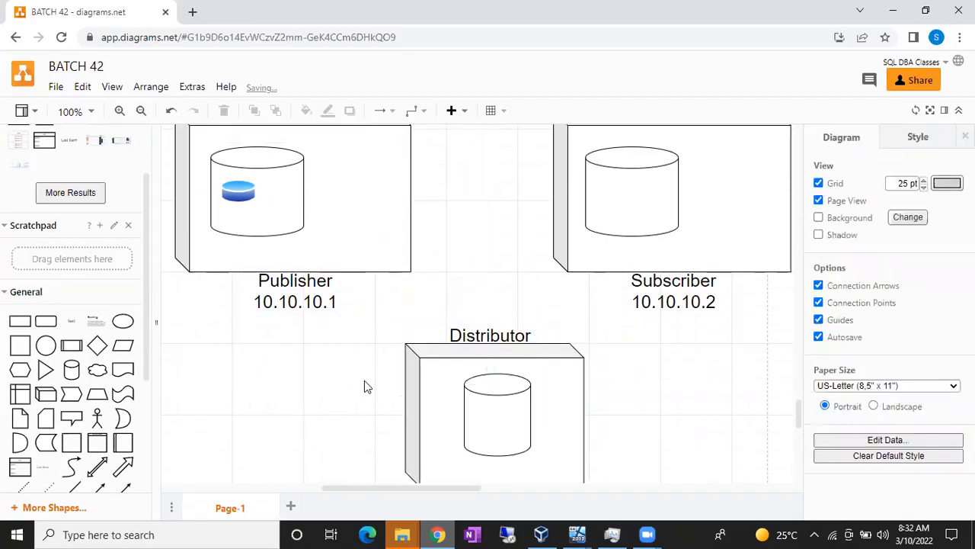
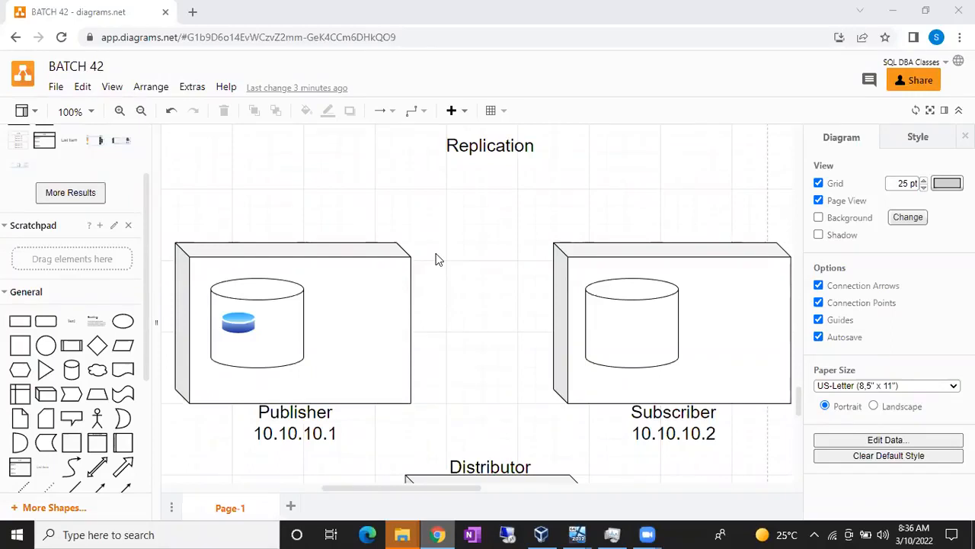
left_click(345, 295)
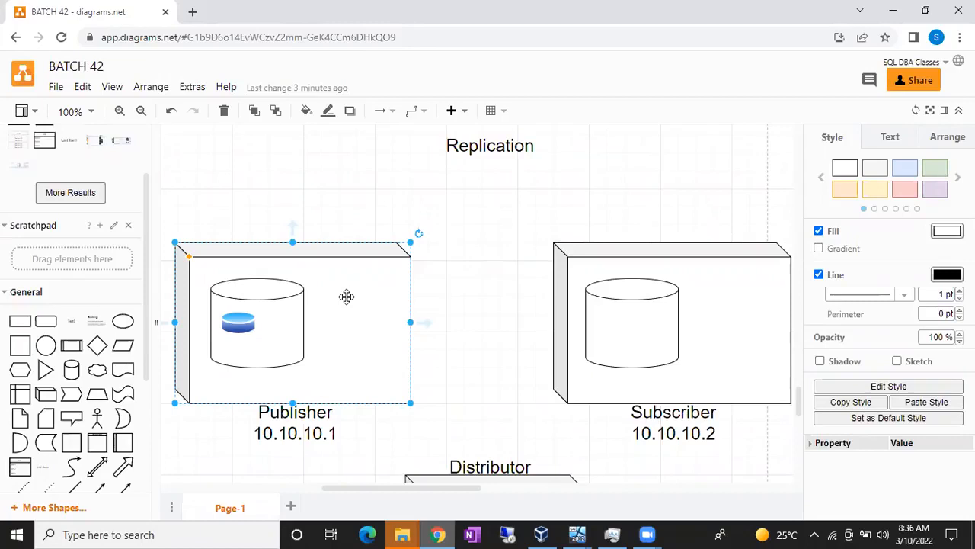
left_click(286, 414)
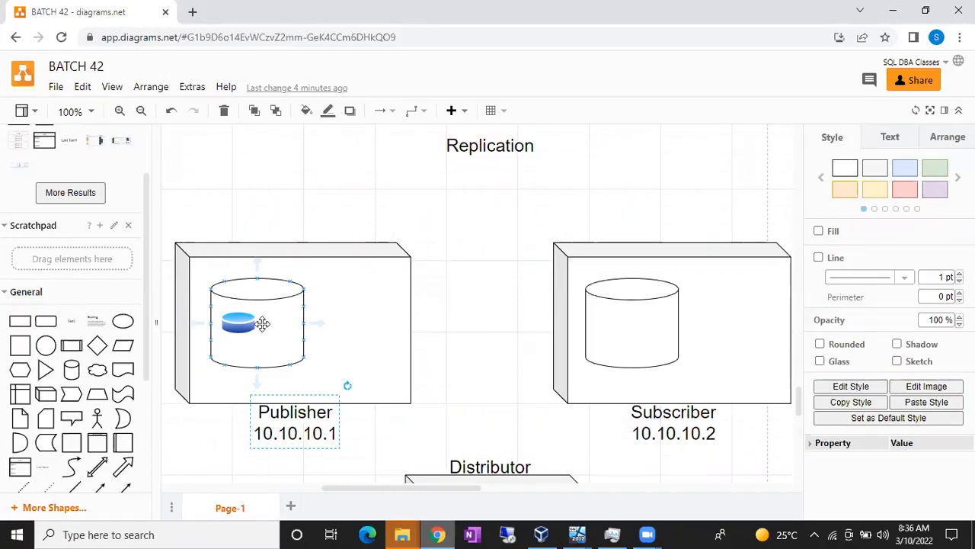
left_click(238, 317)
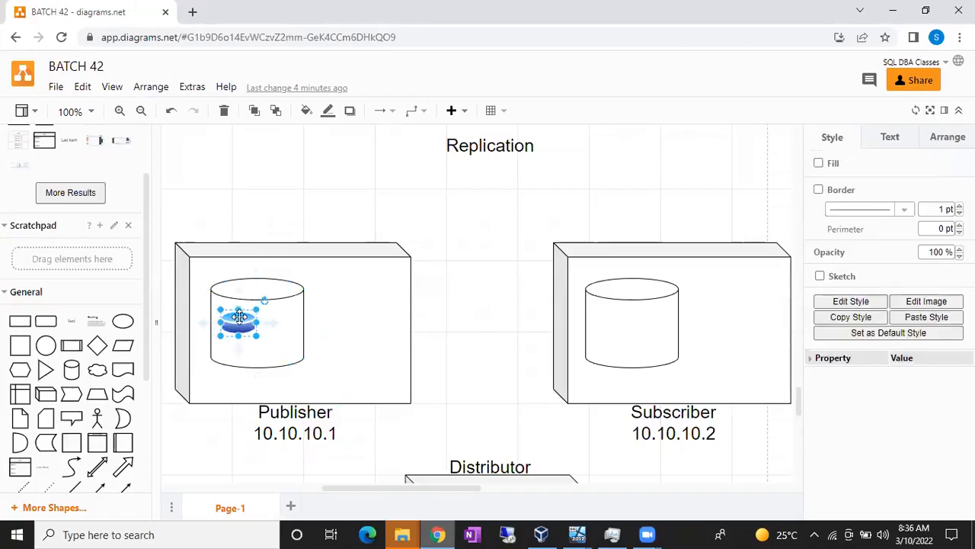
- Insert a titled table with three rows and three columns from the "table" search results and title it "Sales"
scroll(53, 228, "up", 1)
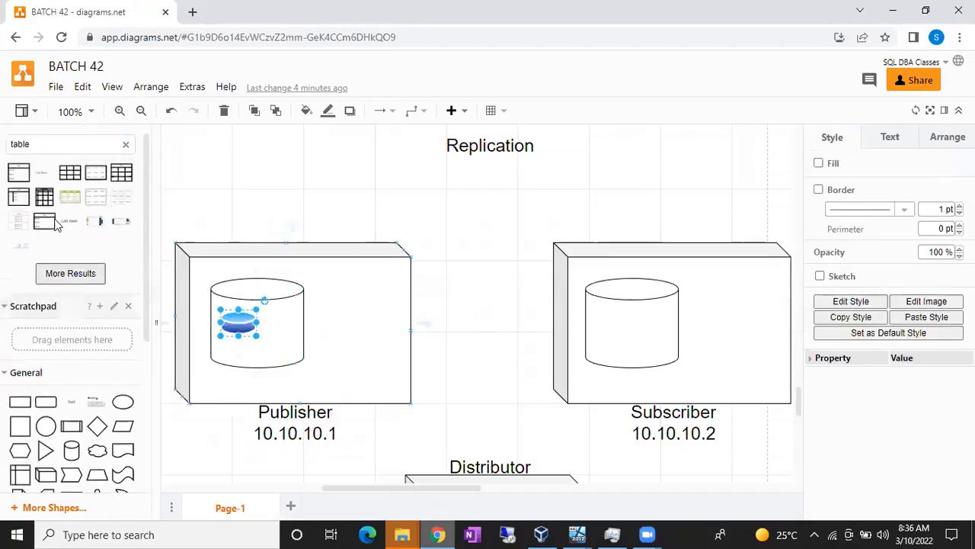
left_click(122, 173)
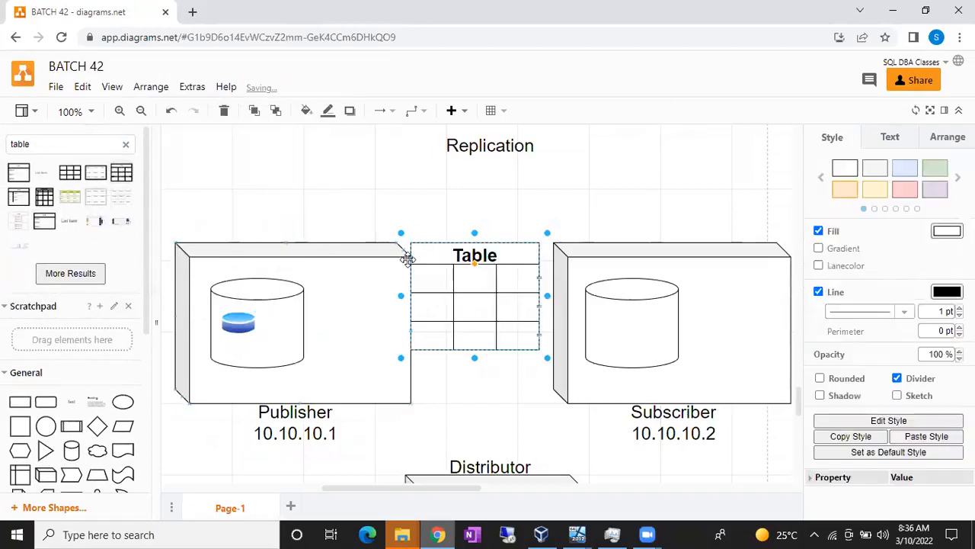
double_click(487, 256)
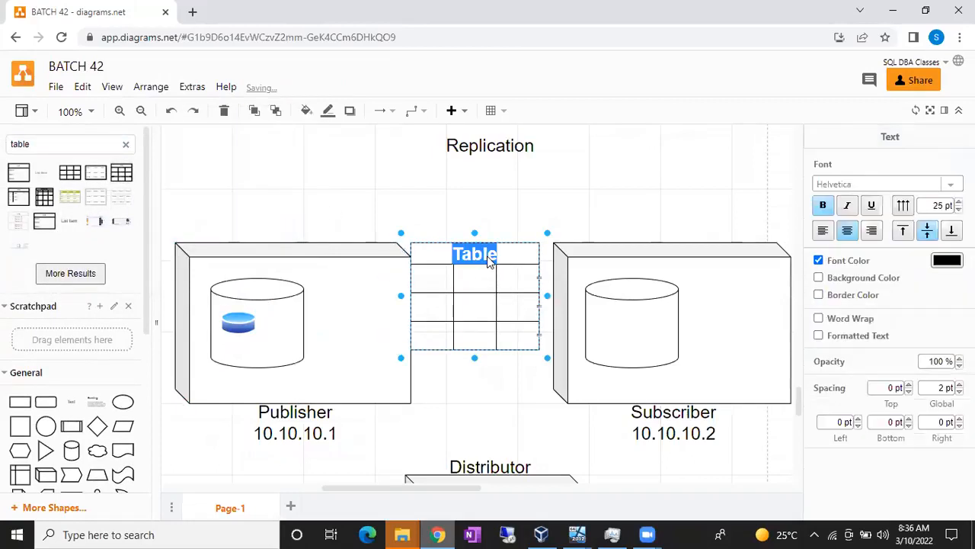
type("Sal")
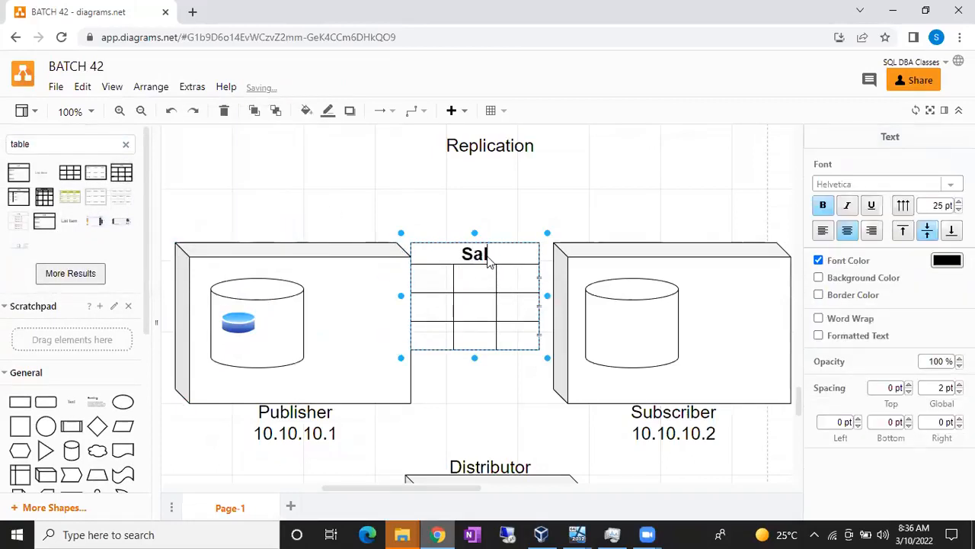
type("es")
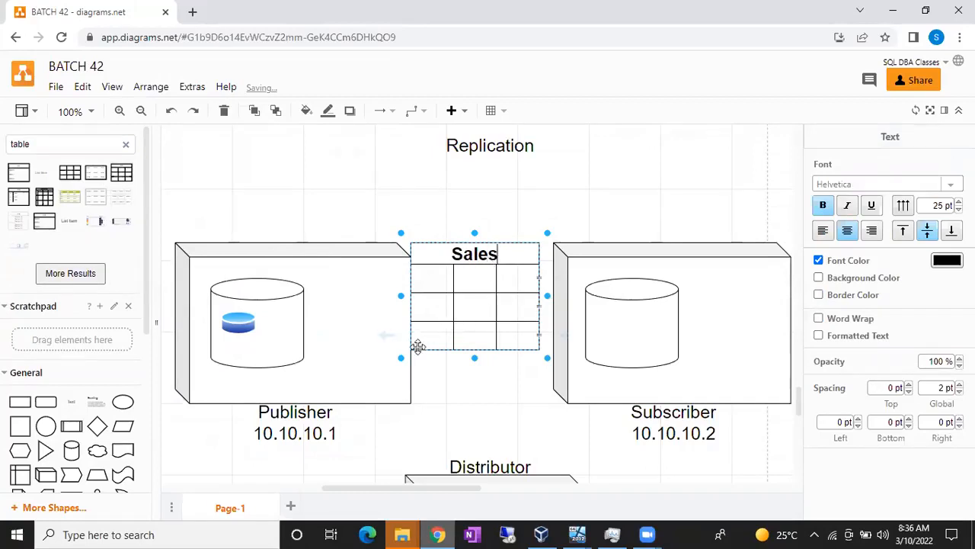
- Shrink the Sales table and place it inside the Publisher's cylinder beside the blue database icon
left_click_drag(404, 360, 439, 323)
left_click_drag(484, 251, 281, 330)
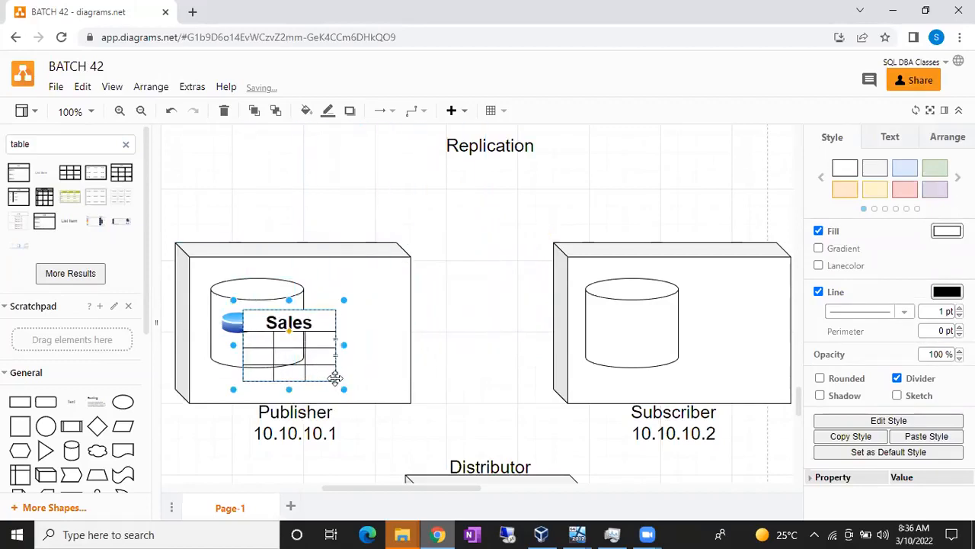
left_click_drag(340, 385, 318, 366)
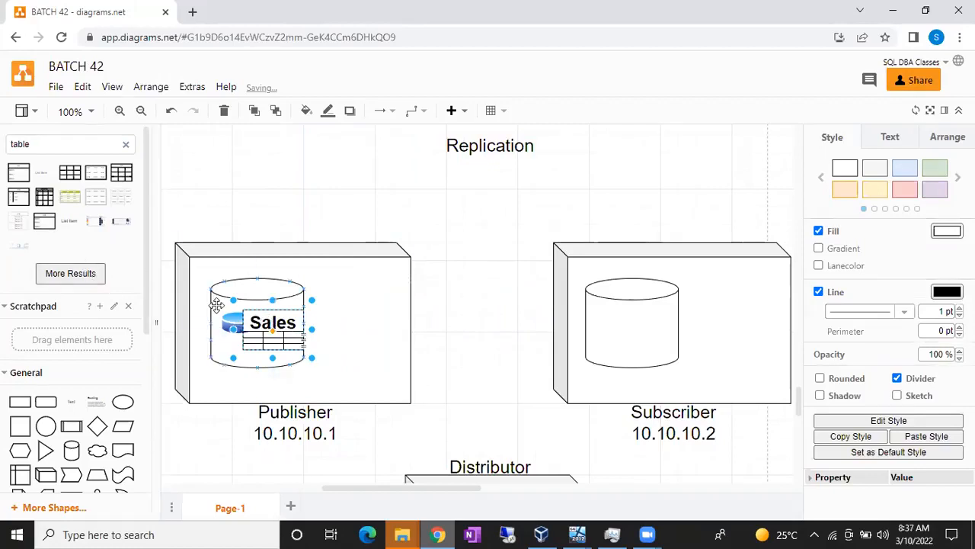
- Copy the blue database icon and the Sales table from the Publisher's cylinder into the Subscriber's cylinder
left_click(233, 322)
left_click_drag(234, 322, 611, 330)
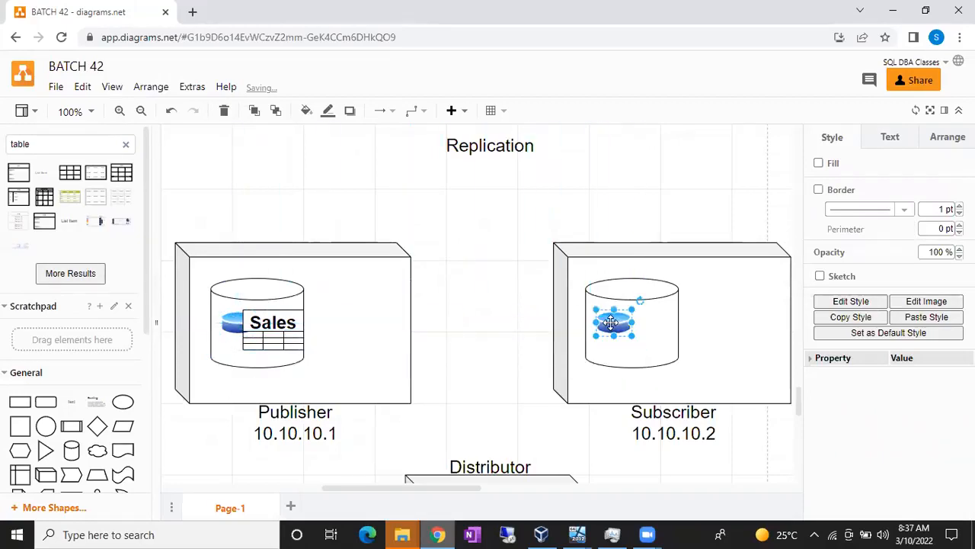
left_click(272, 319)
left_click_drag(272, 318, 640, 323)
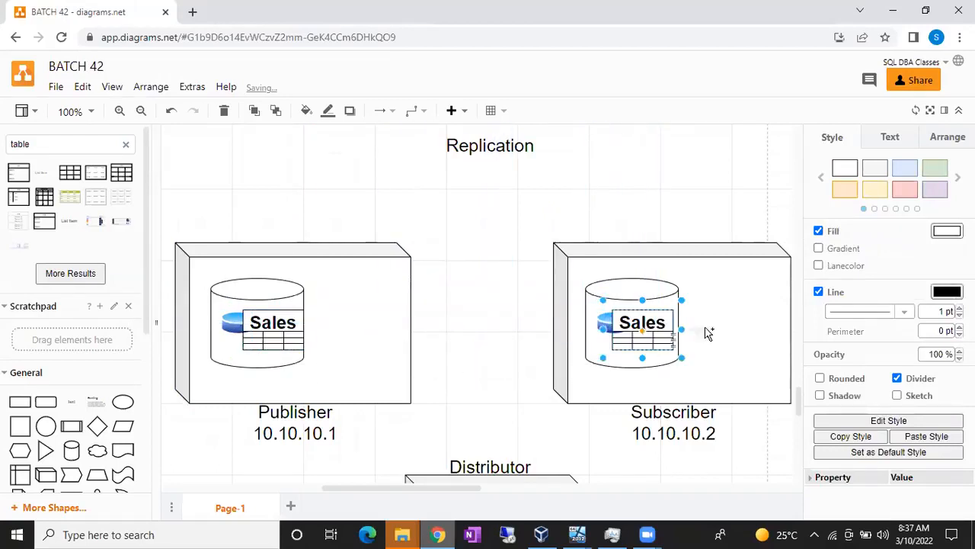
left_click(730, 329)
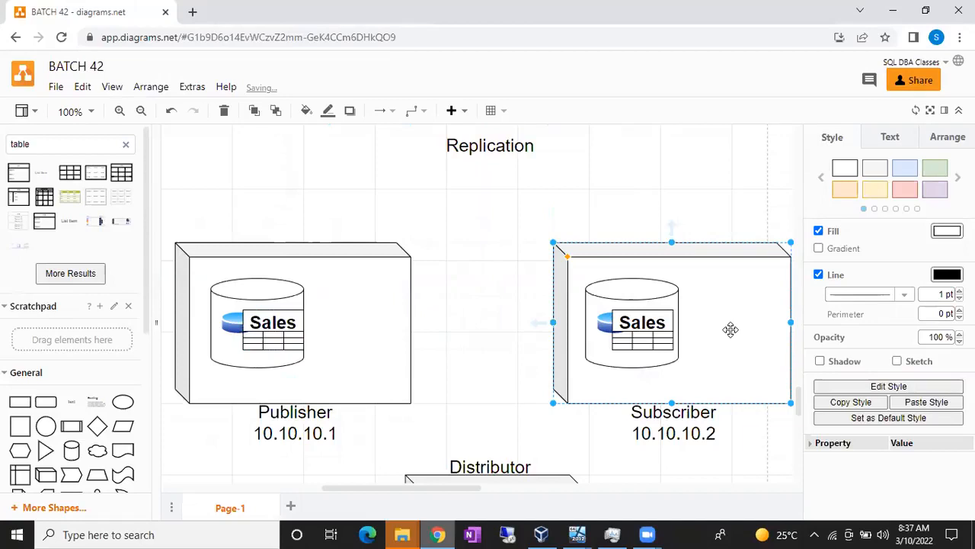
scroll(678, 339, "down", 2)
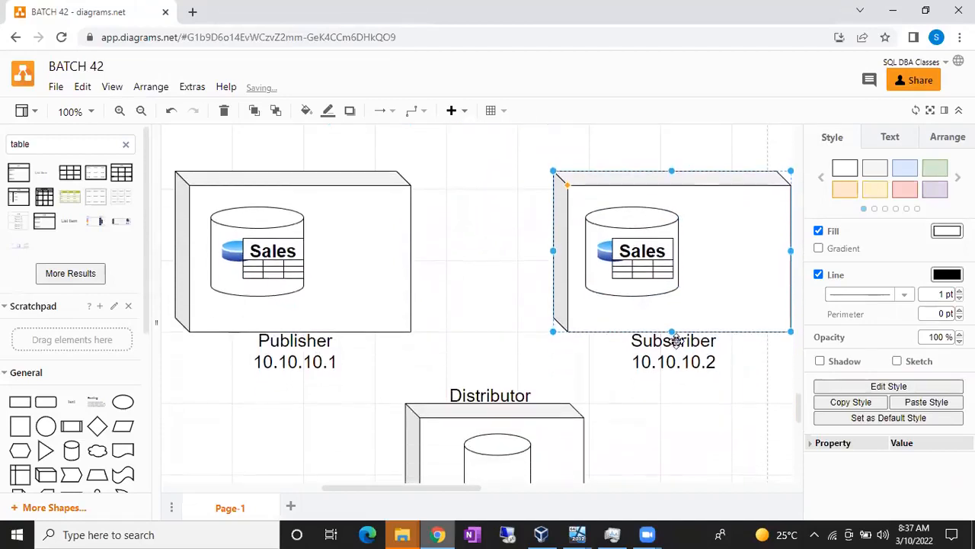
left_click(299, 346)
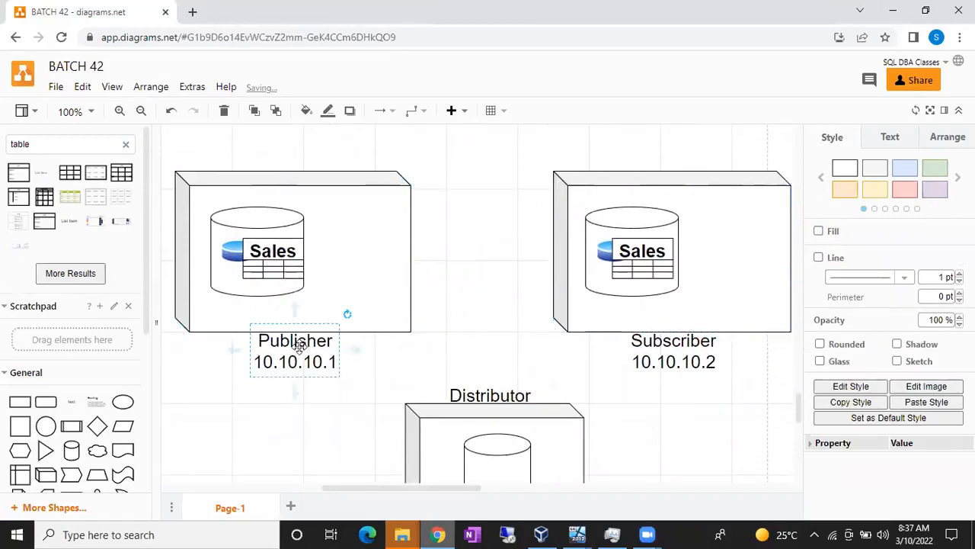
left_click(261, 244)
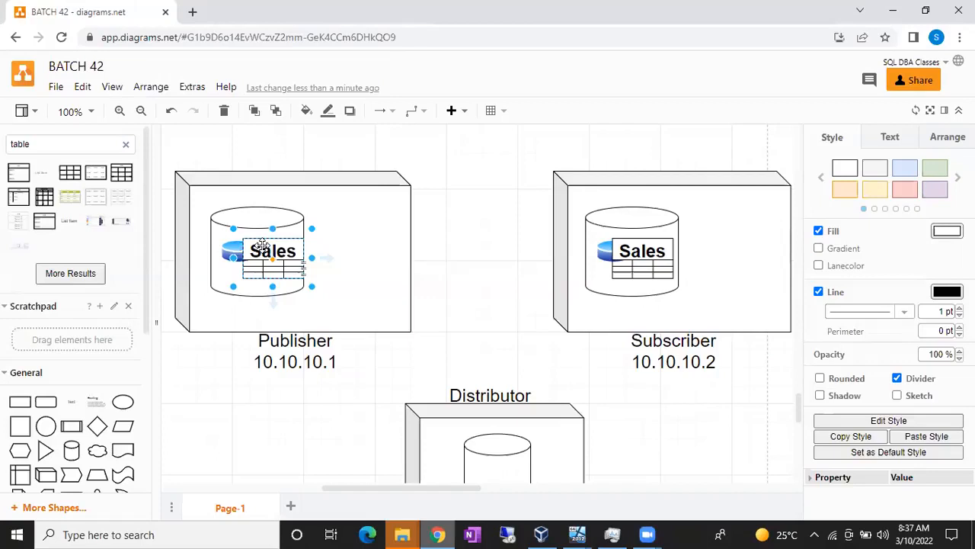
- Add a block arrow running from the Publisher cube's right side to the Subscriber cube's left side, attached at both ends
scroll(261, 244, "down", 1)
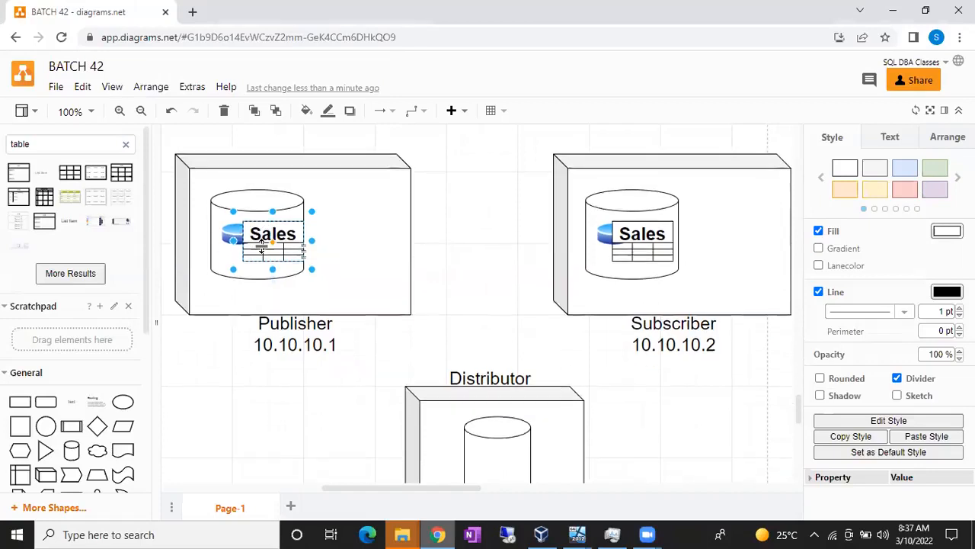
scroll(107, 365, "down", 3)
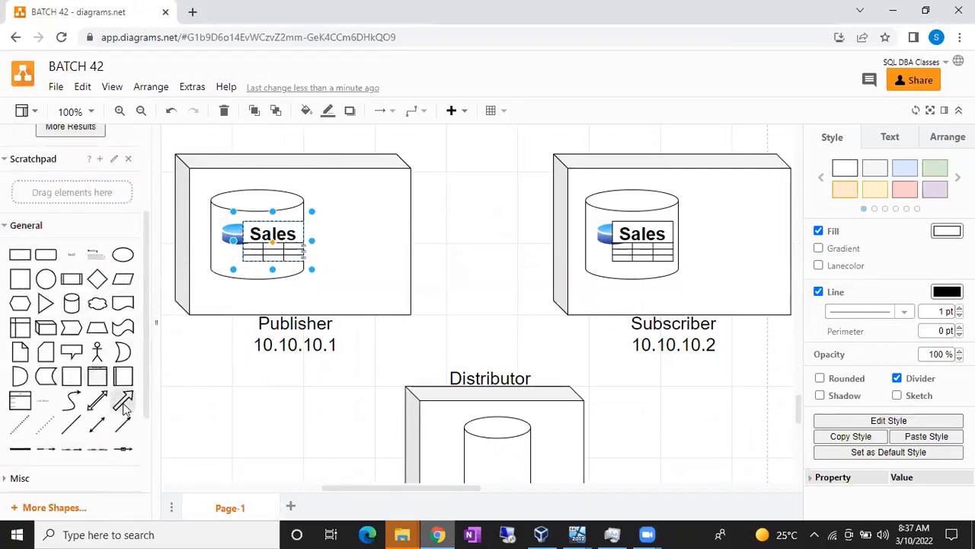
left_click(124, 403)
left_click_drag(464, 316, 409, 206)
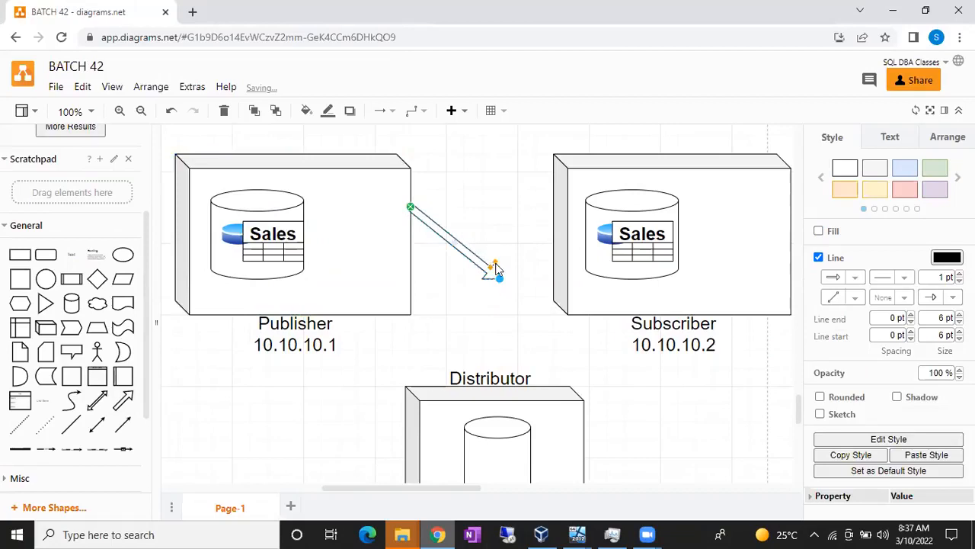
left_click_drag(496, 269, 552, 210)
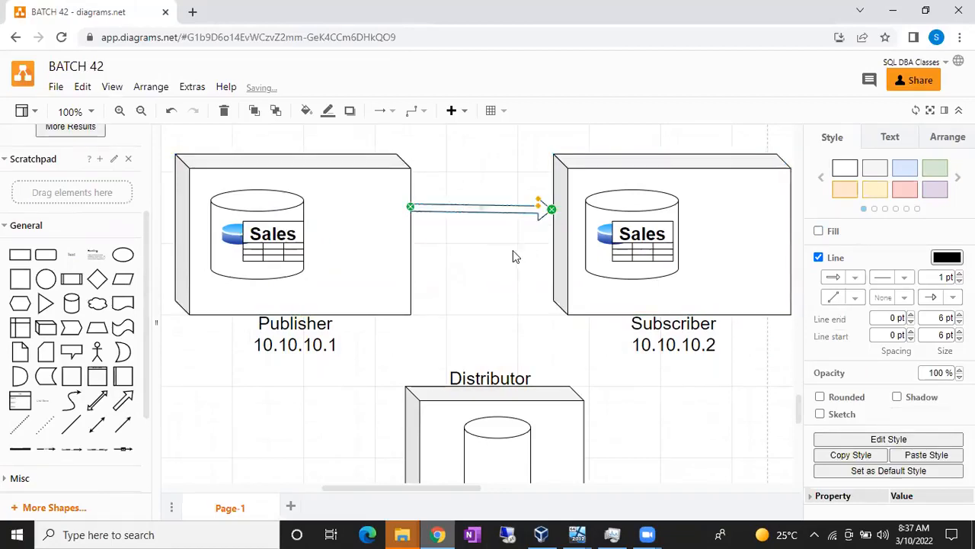
left_click(512, 252)
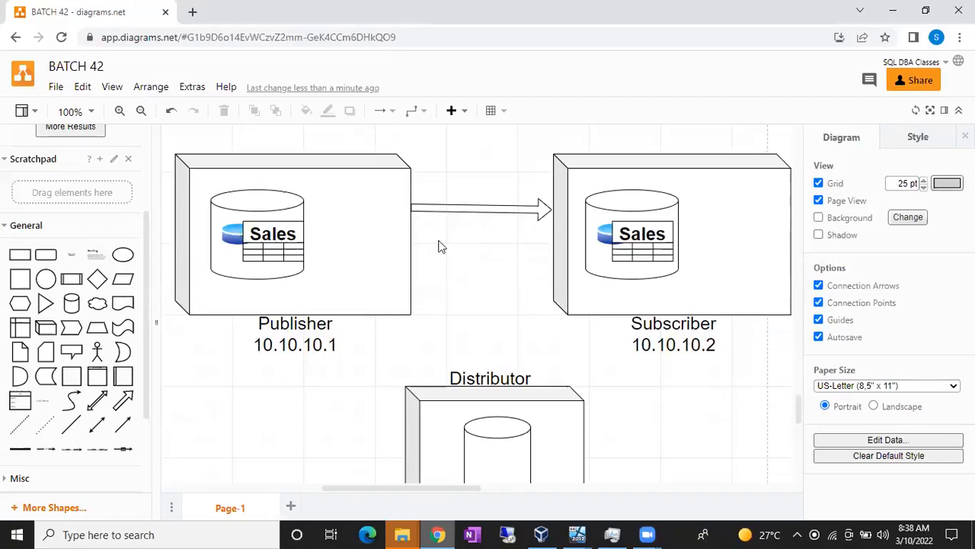
left_click(359, 222)
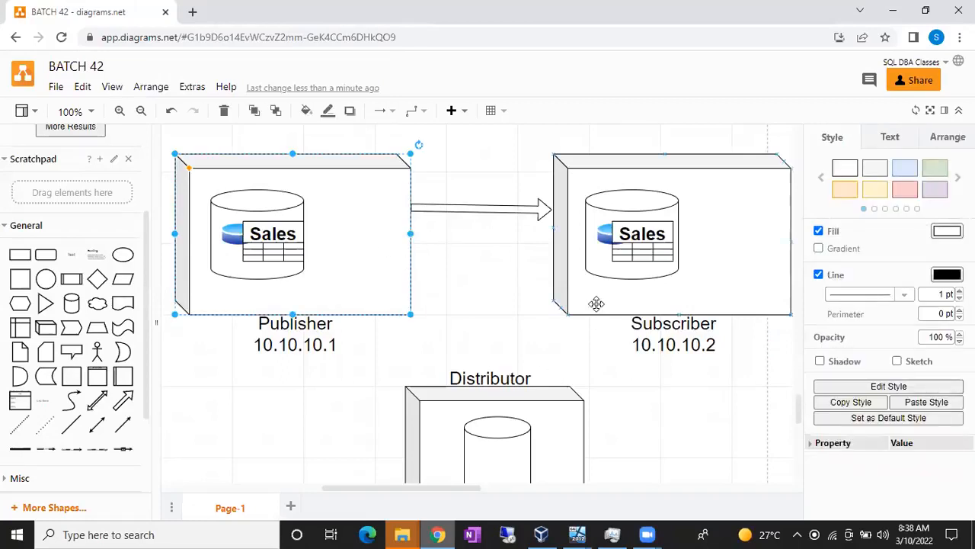
left_click(489, 393)
left_click(377, 269)
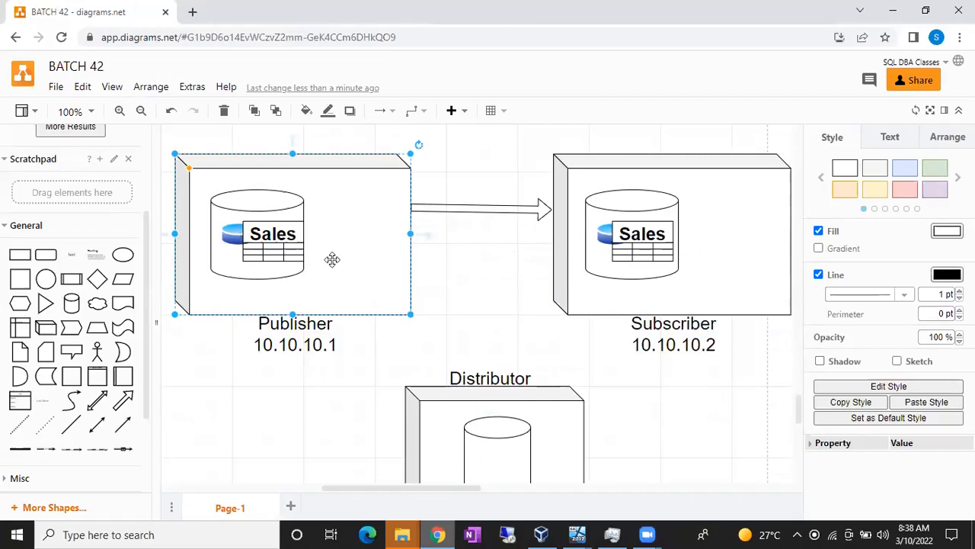
- Replace the Publisher-to-Subscriber arrow with a block arrow from the Publisher cube's bottom edge to the Distributor cube's top edge, attached at both ends
left_click(467, 208)
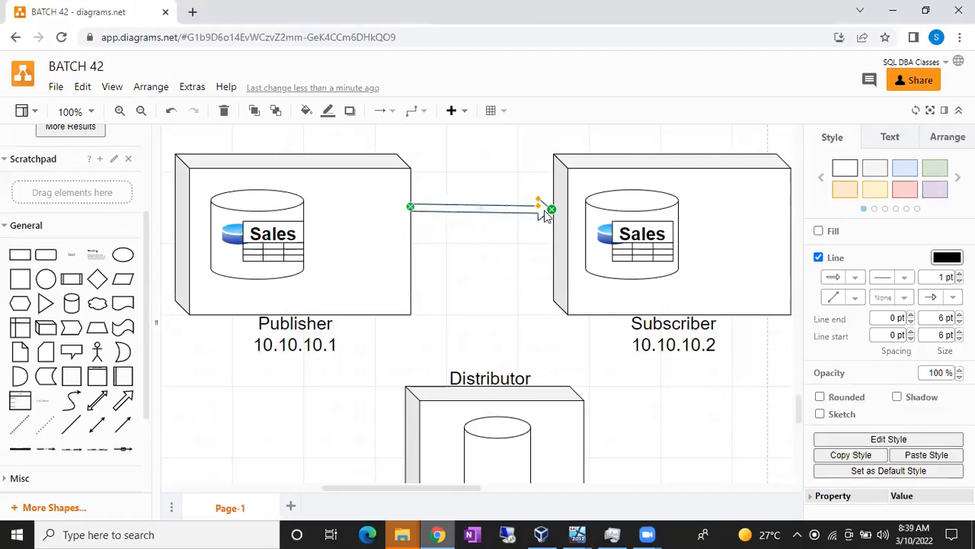
key("Delete")
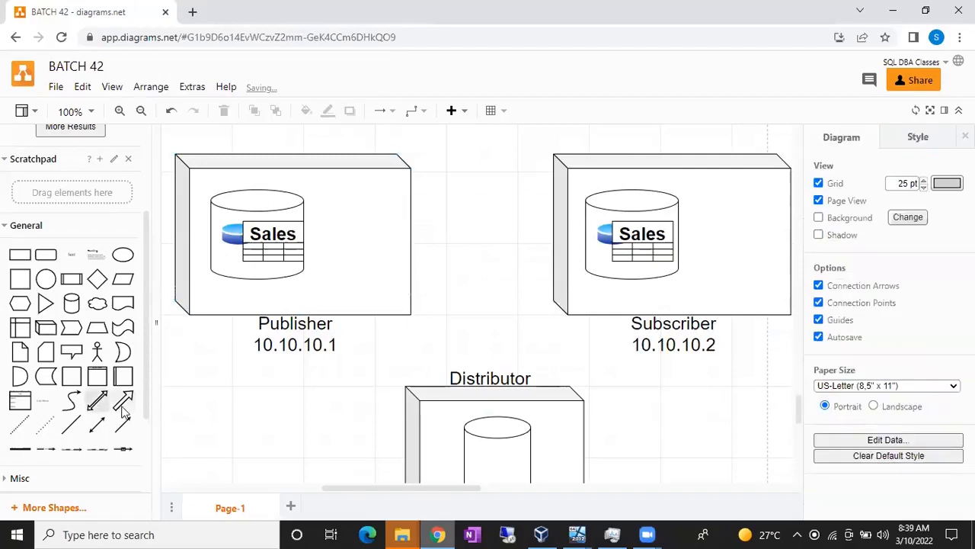
left_click(123, 400)
left_click_drag(464, 316, 393, 317)
left_click_drag(499, 279, 445, 384)
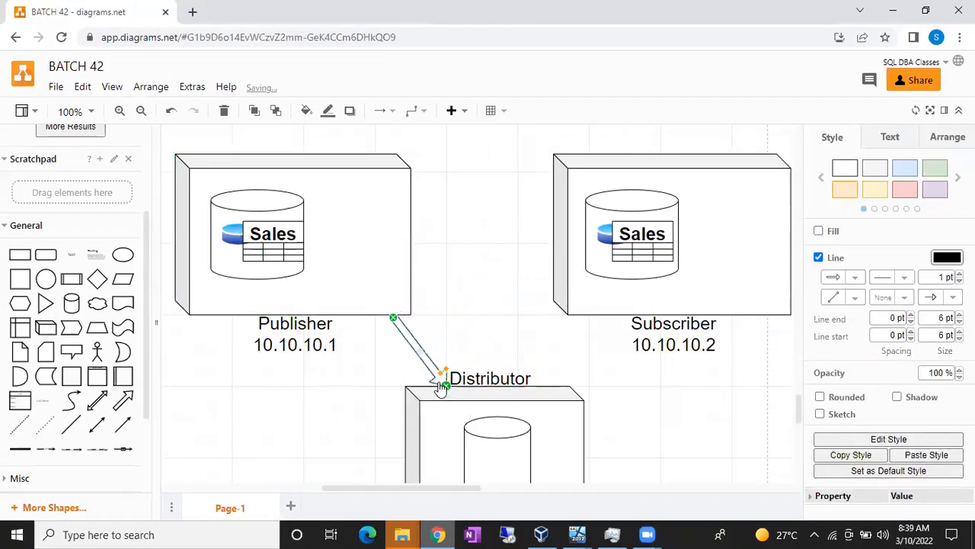
- Add a second block arrow from the Distributor cube's top edge to the Subscriber cube's bottom edge, attached at both ends
left_click(122, 404)
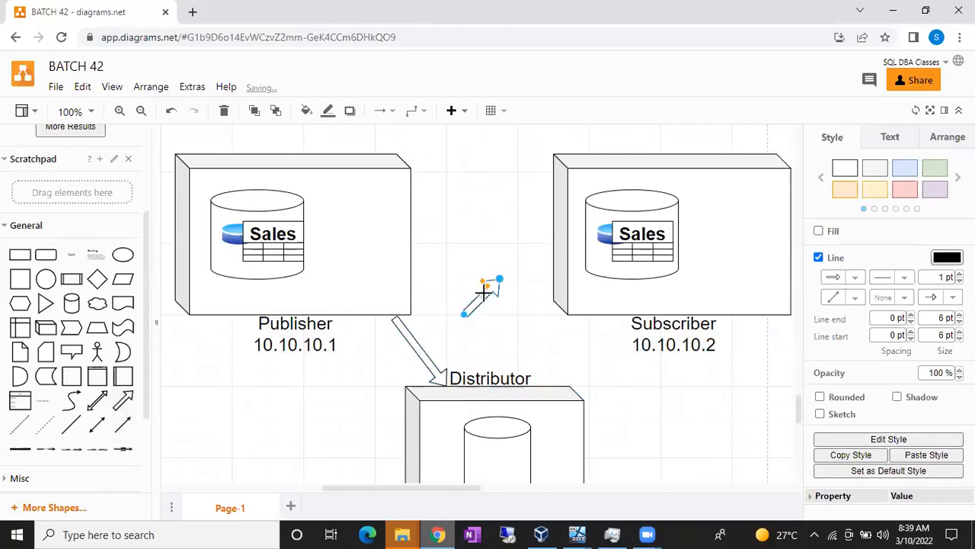
left_click(467, 262)
left_click(490, 294)
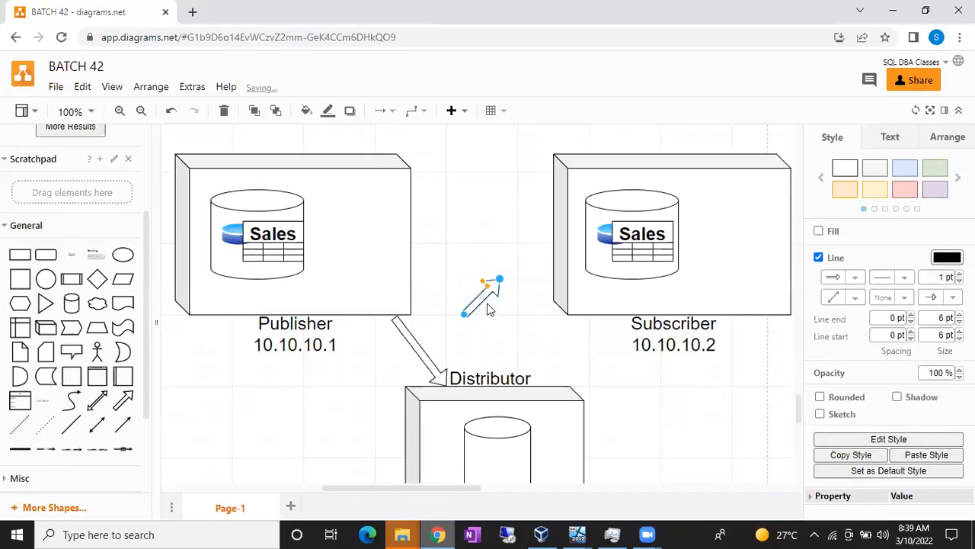
left_click_drag(464, 315, 535, 385)
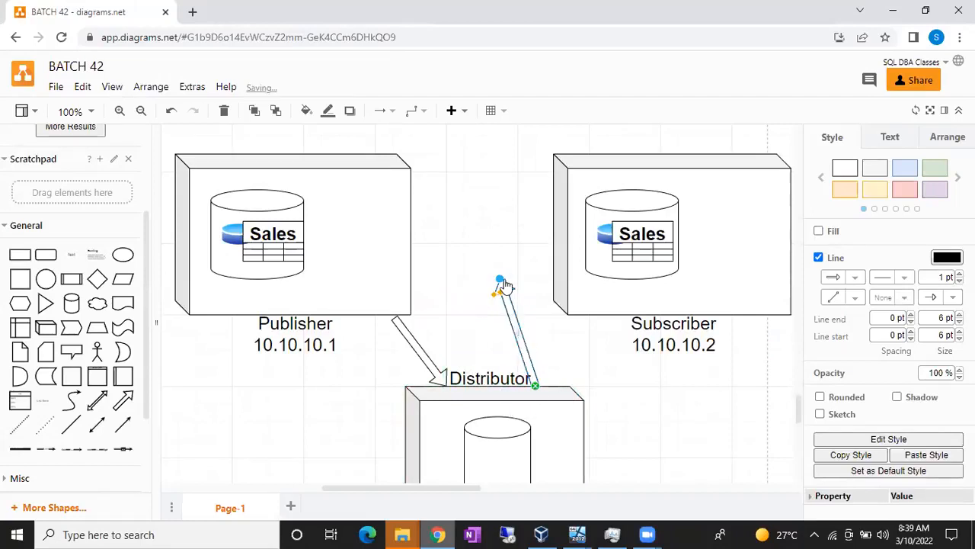
left_click_drag(504, 286, 612, 314)
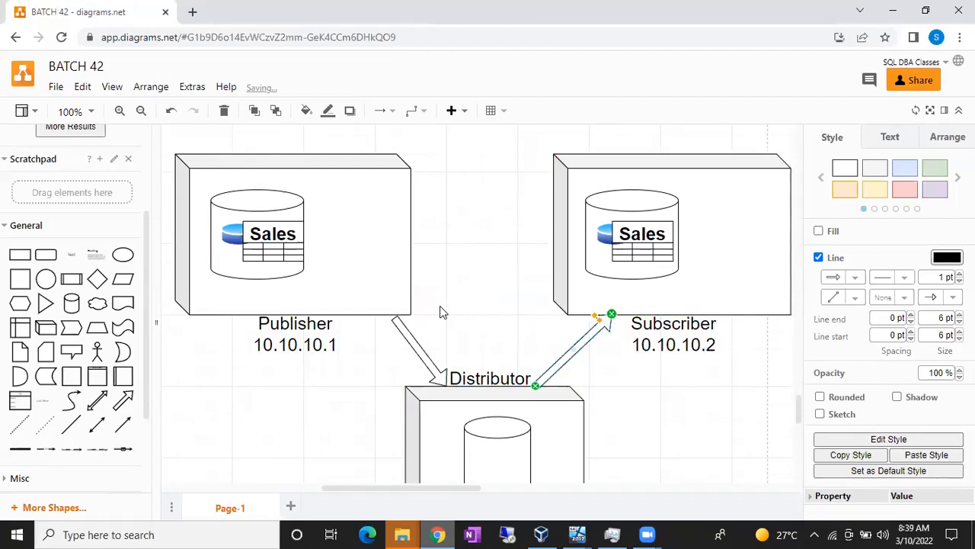
left_click(498, 327)
- Examine the replication path from the Publisher through the Distributor to the Subscriber's Sales table
left_click(648, 233)
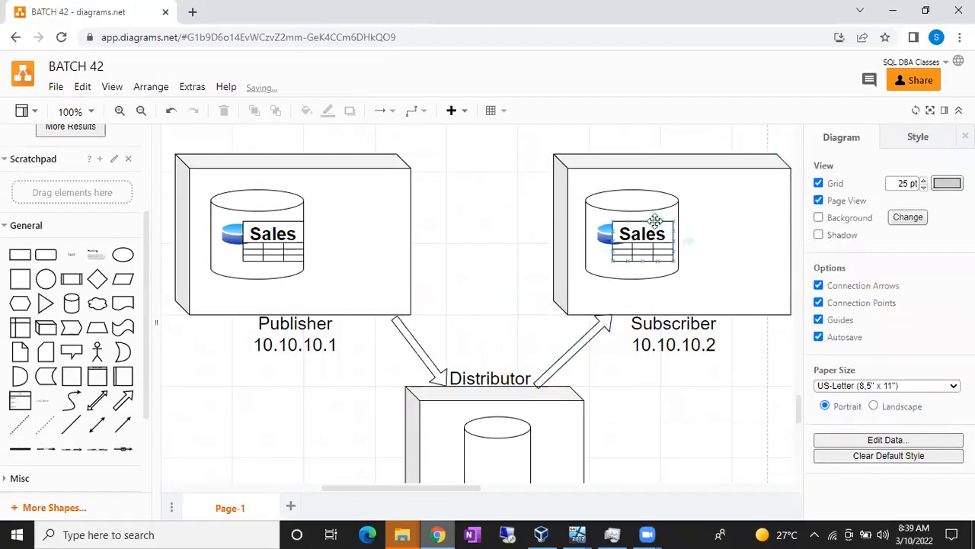
left_click(487, 379)
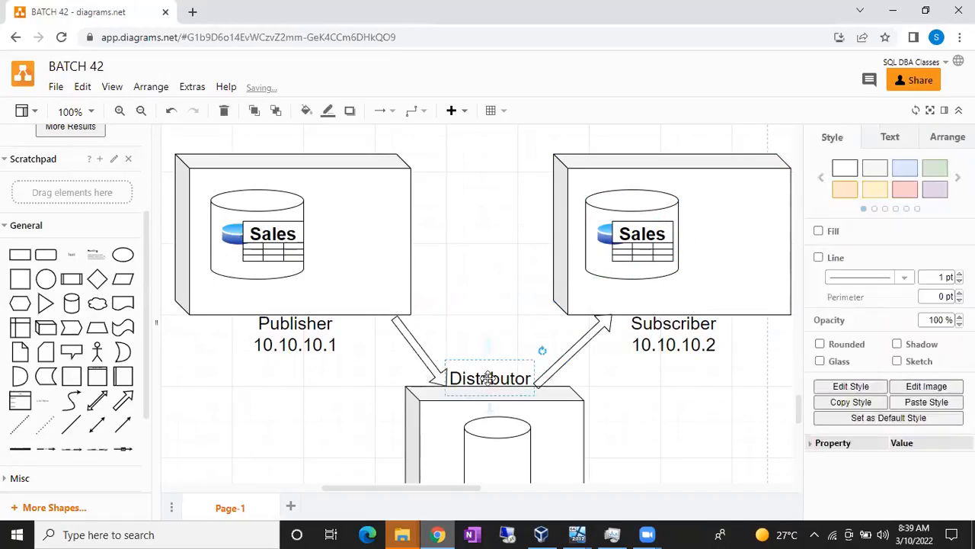
scroll(487, 379, "down", 2)
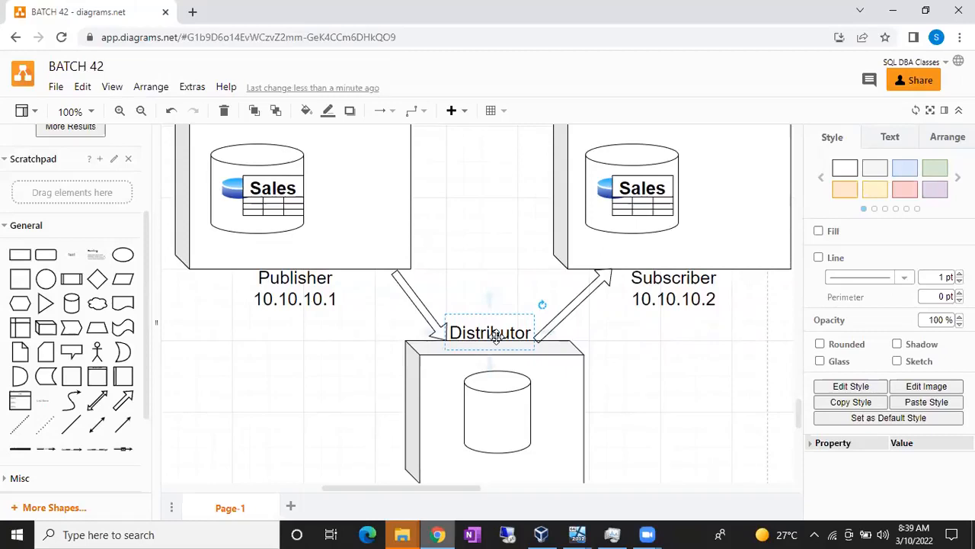
left_click(352, 244)
scroll(352, 245, "up", 2)
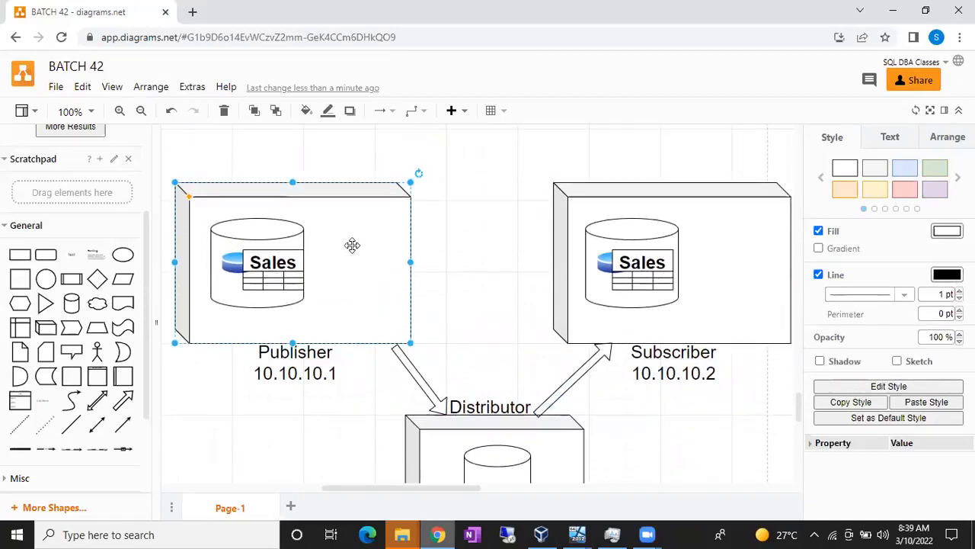
scroll(352, 245, "down", 1)
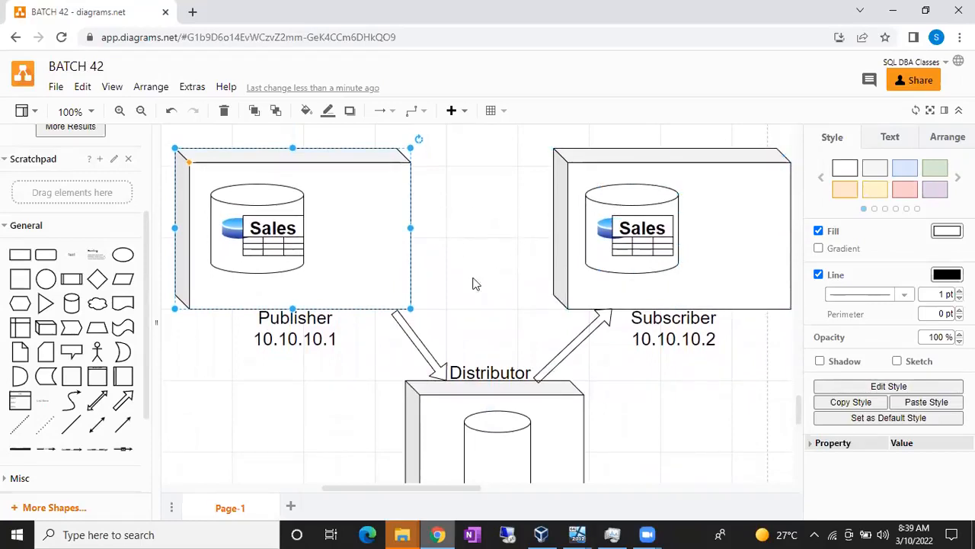
left_click(508, 381)
left_click(368, 262)
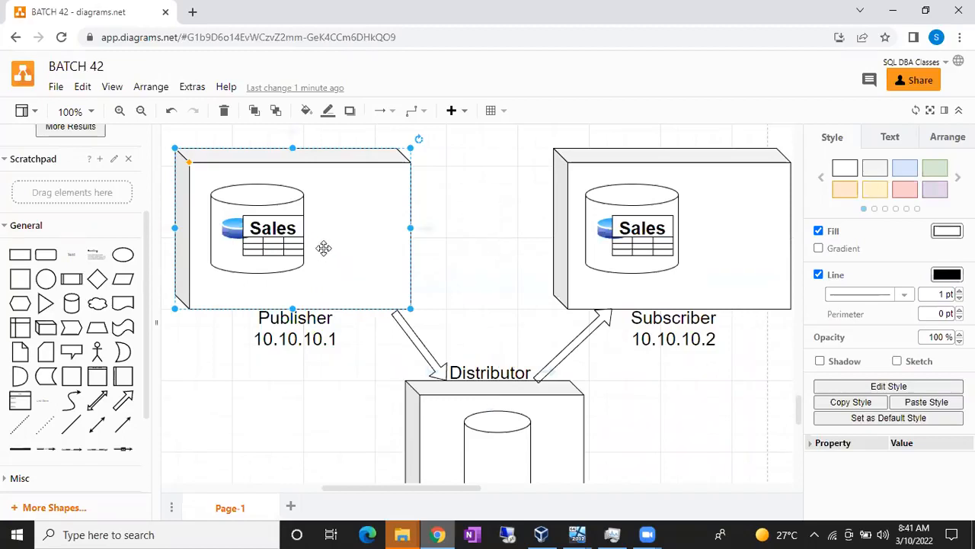
left_click(620, 215)
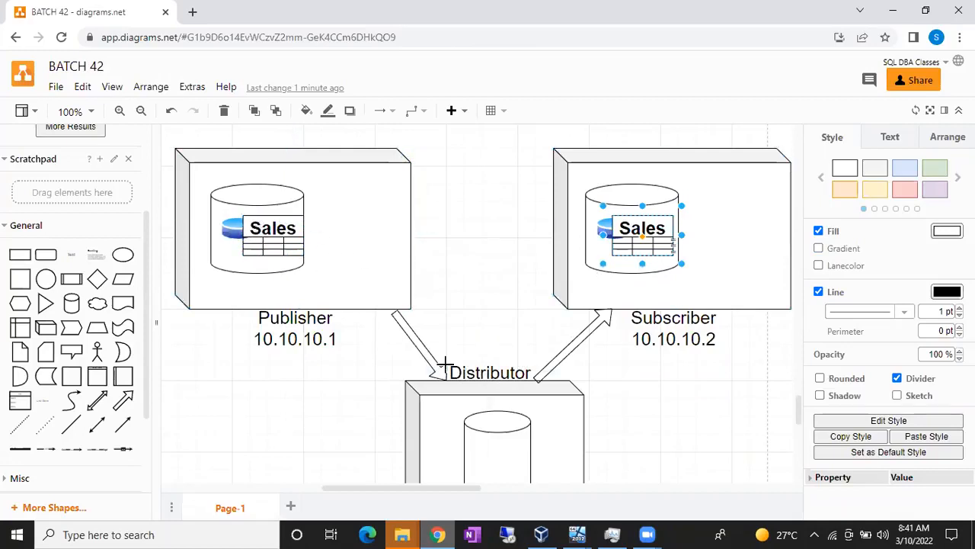
left_click(478, 393)
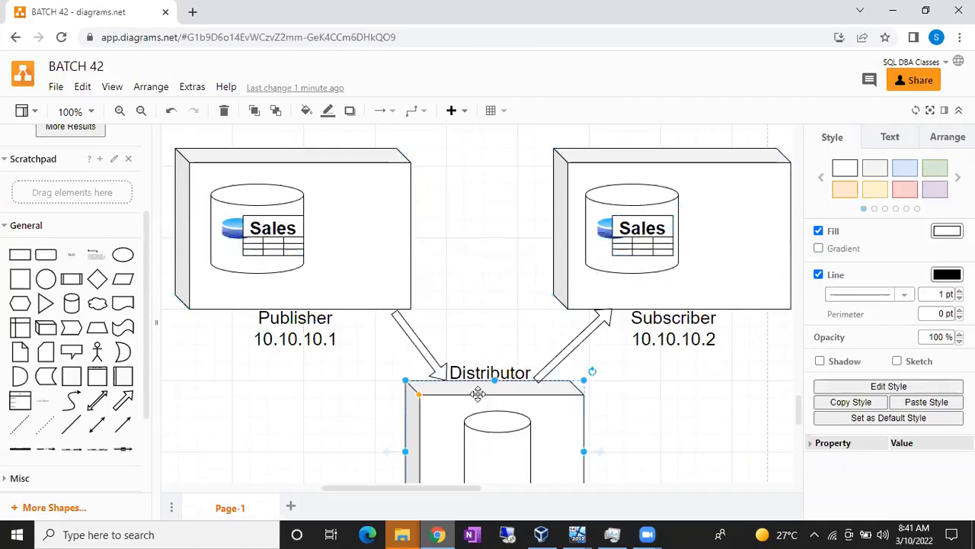
left_click(645, 221)
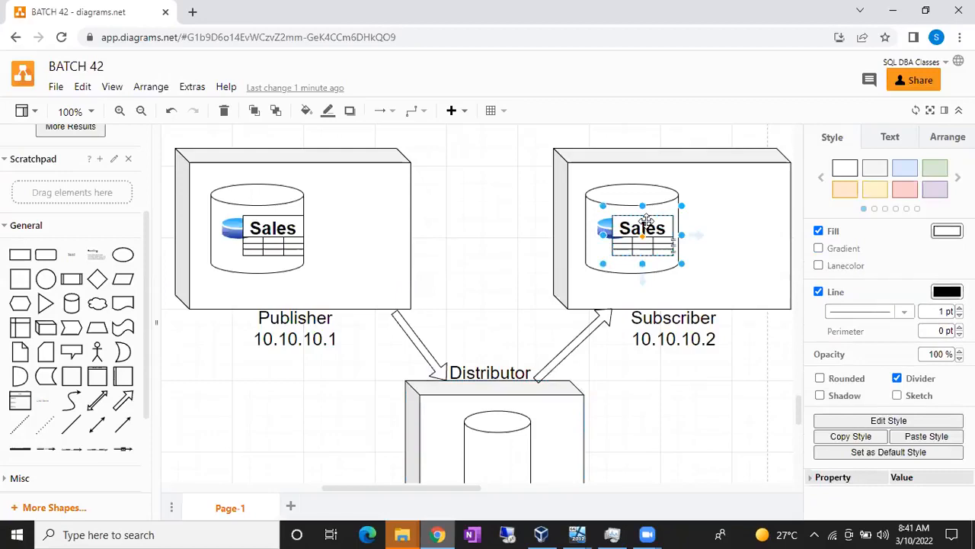